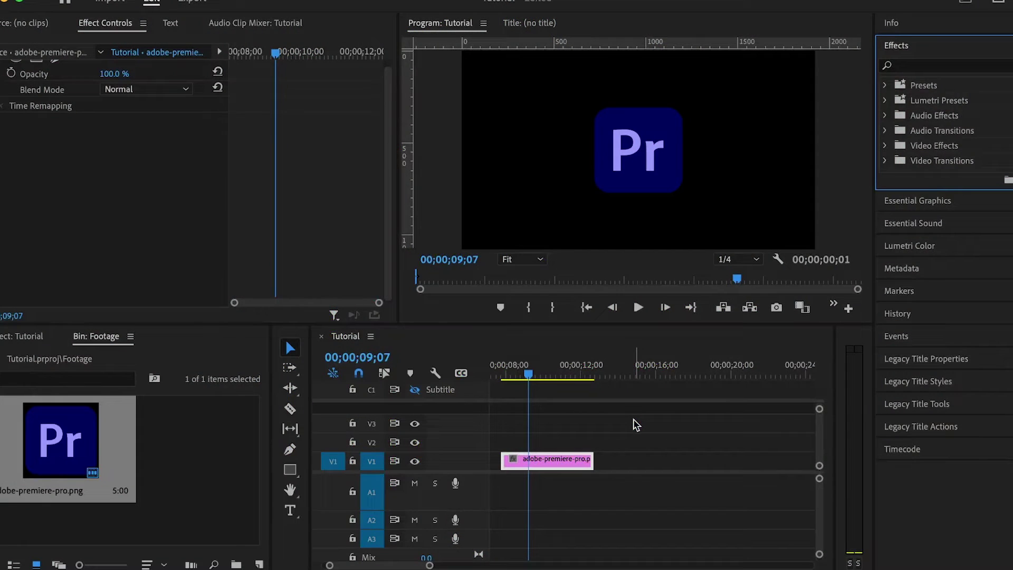
Find the Transform effect under the Distort video effects and apply it to the logo clip on V1.
left_click(540, 462)
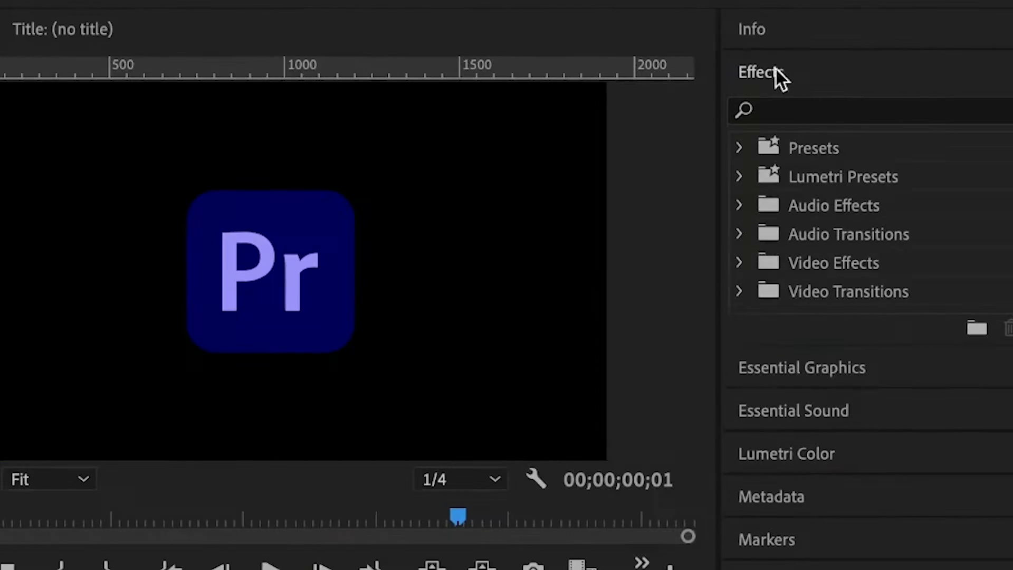
left_click(818, 111)
type("transf")
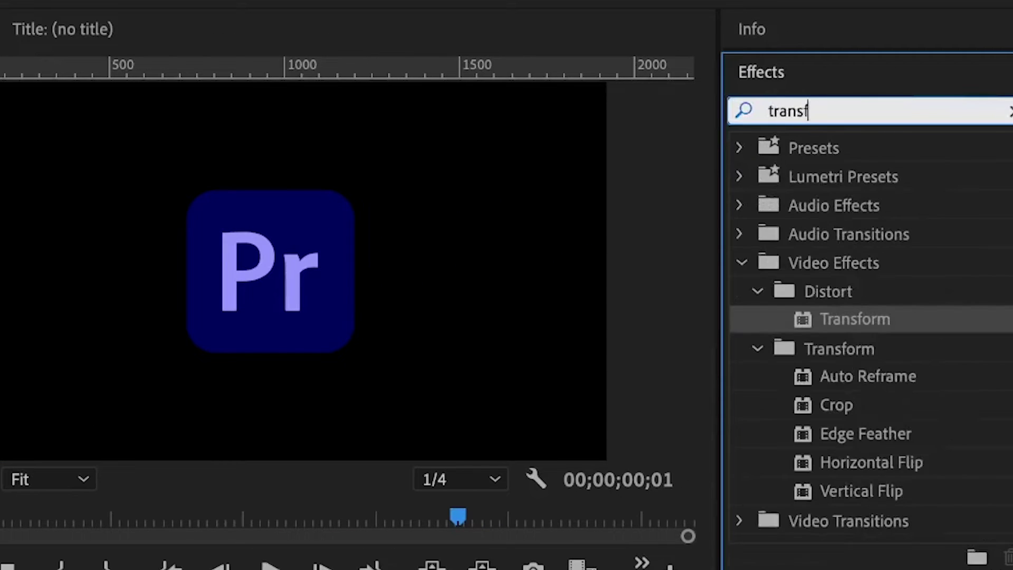
double_click(841, 320)
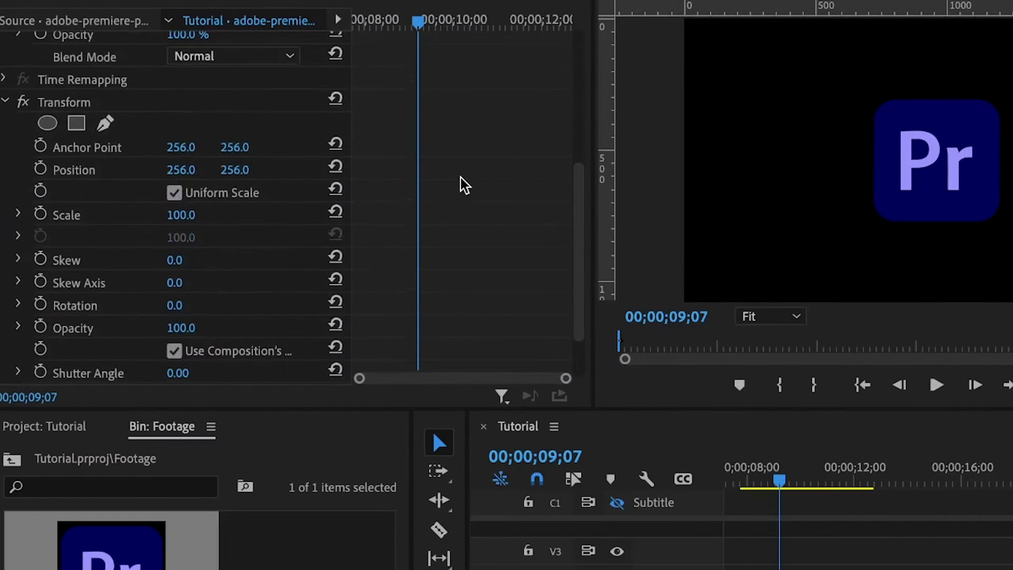
Try out the logo's Transform properties with Position 327, 360, Skew -17 and Rotation 2°.
left_click(125, 153)
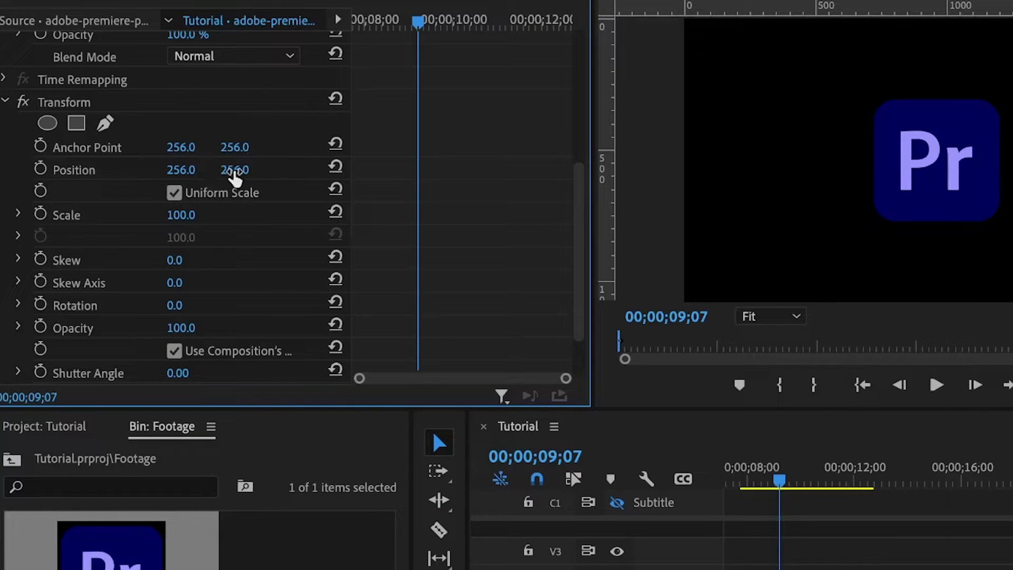
left_click_drag(235, 172, 289, 172)
left_click_drag(179, 169, 191, 170)
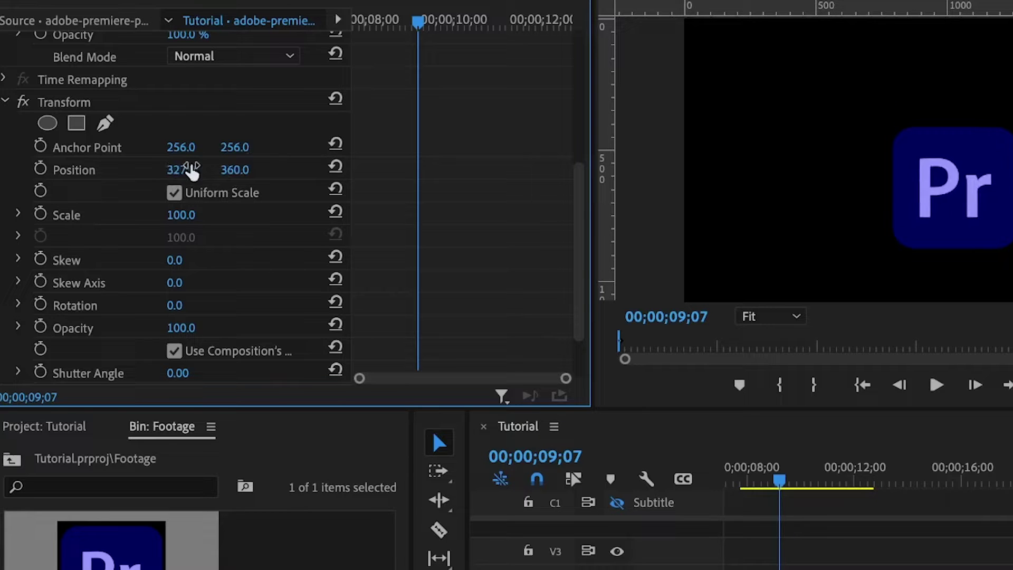
mouse_move(190, 215)
left_mouse_down()
mouse_move(209, 215)
mouse_move(172, 215)
mouse_move(193, 215)
left_mouse_up()
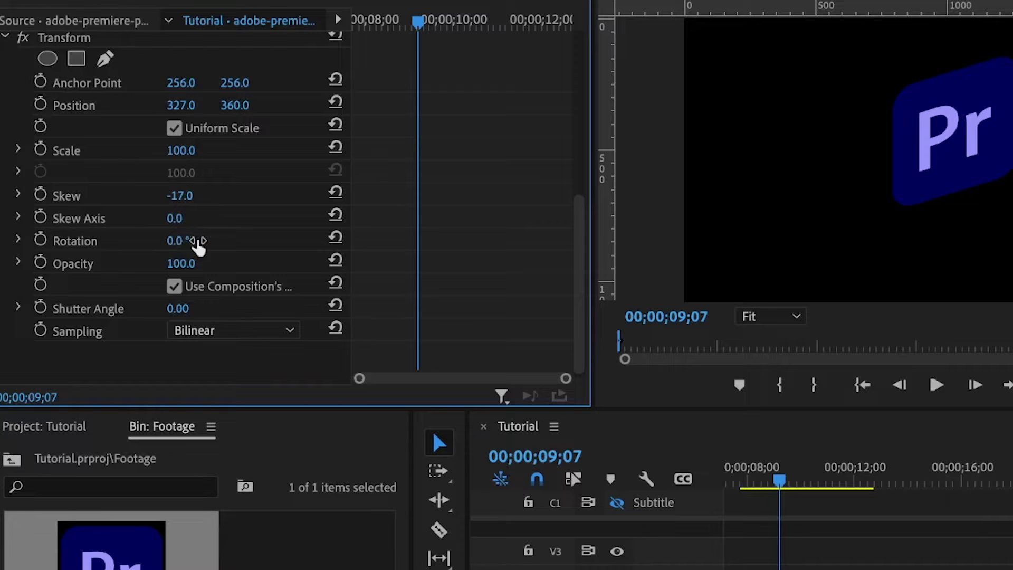
left_click_drag(192, 242, 182, 263)
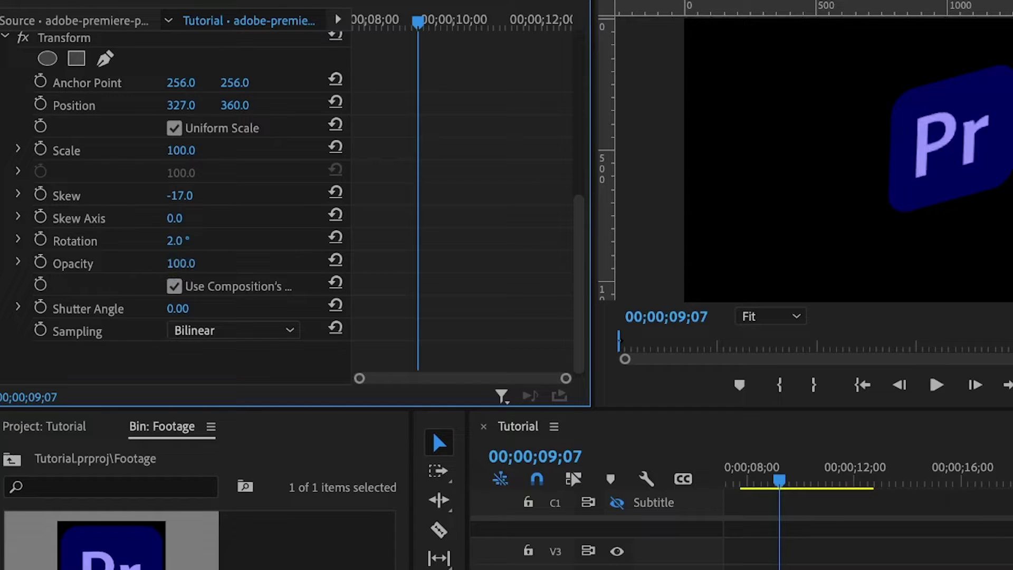
Reset the Rotation, Skew and Position of the logo's Transform effect to their defaults.
left_click(335, 240)
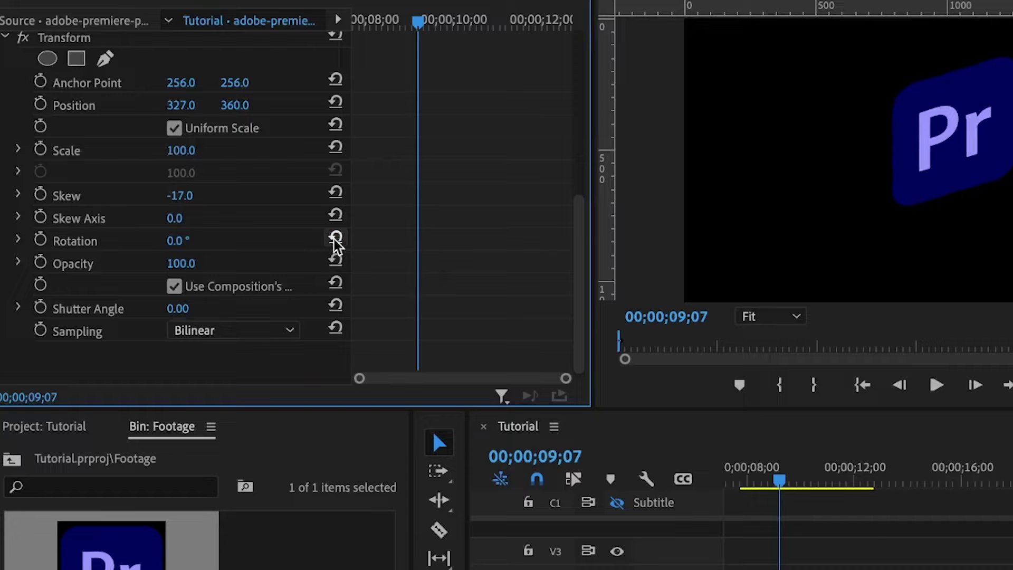
left_click(335, 193)
left_click(335, 102)
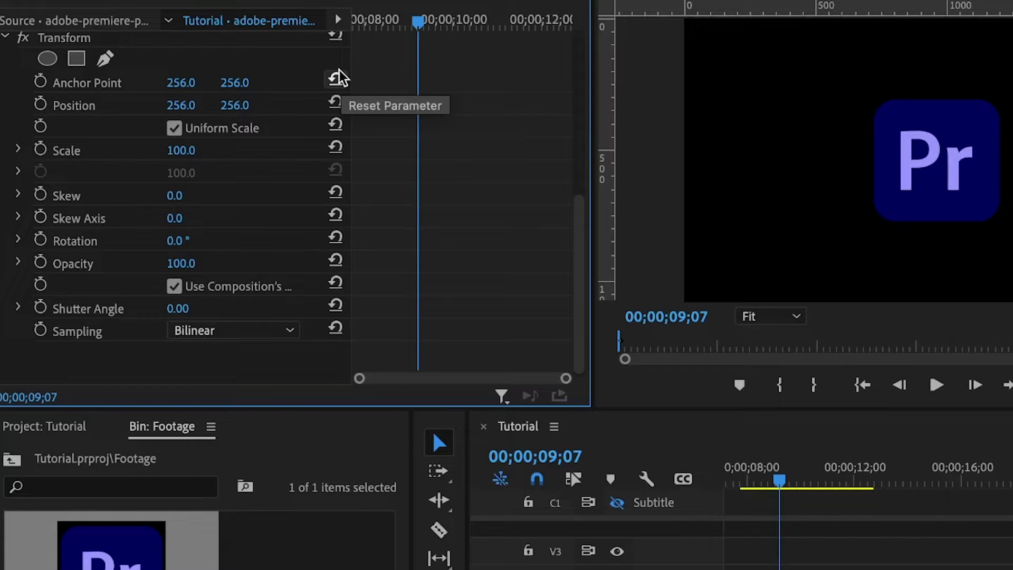
Disable Use Composition's Shutter Angle in the logo's Transform effect and set the Shutter Angle to 360.
scroll(253, 291, "down", 1)
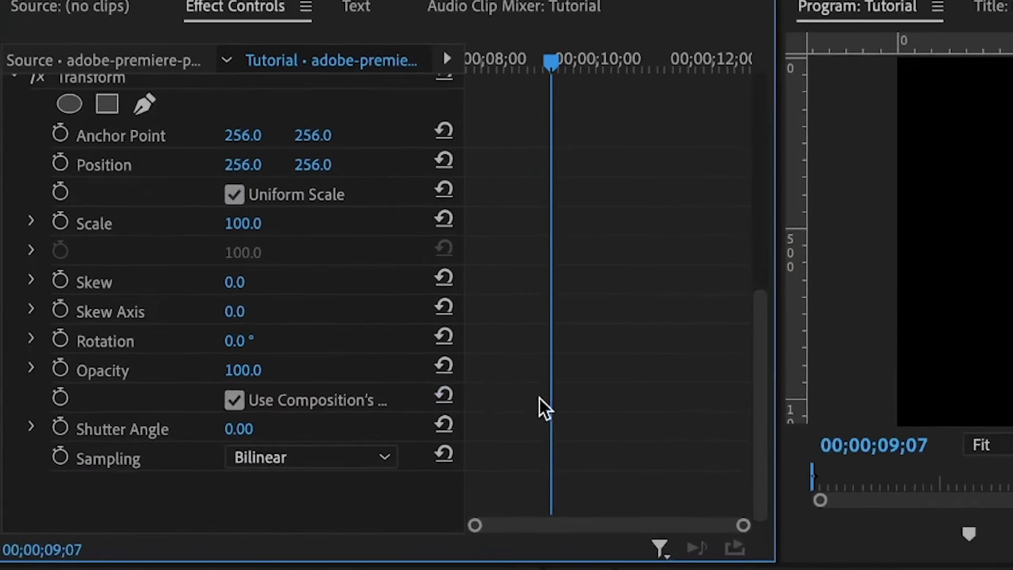
left_click_drag(467, 394, 679, 394)
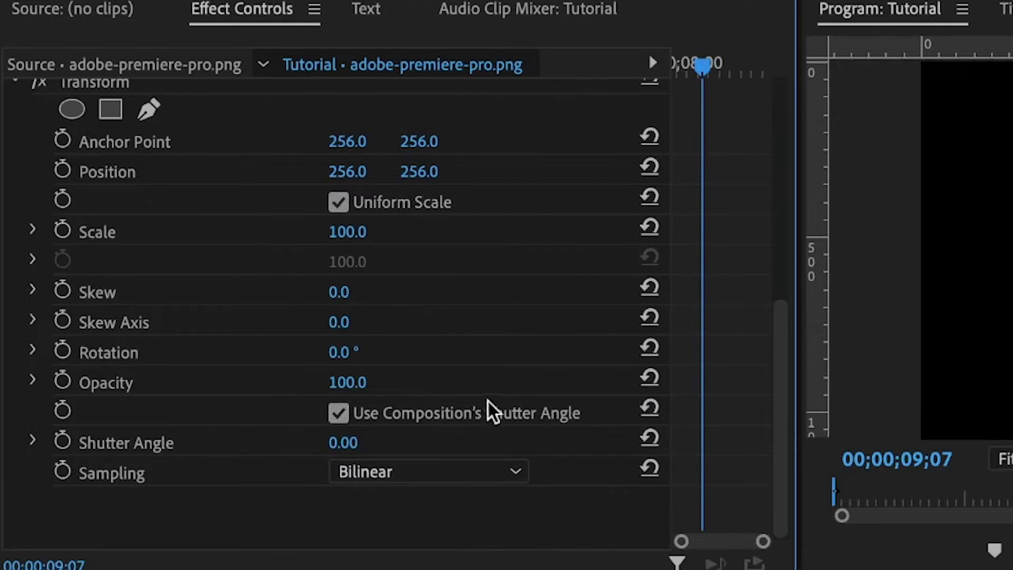
left_click(338, 413)
left_click(343, 443)
type("360")
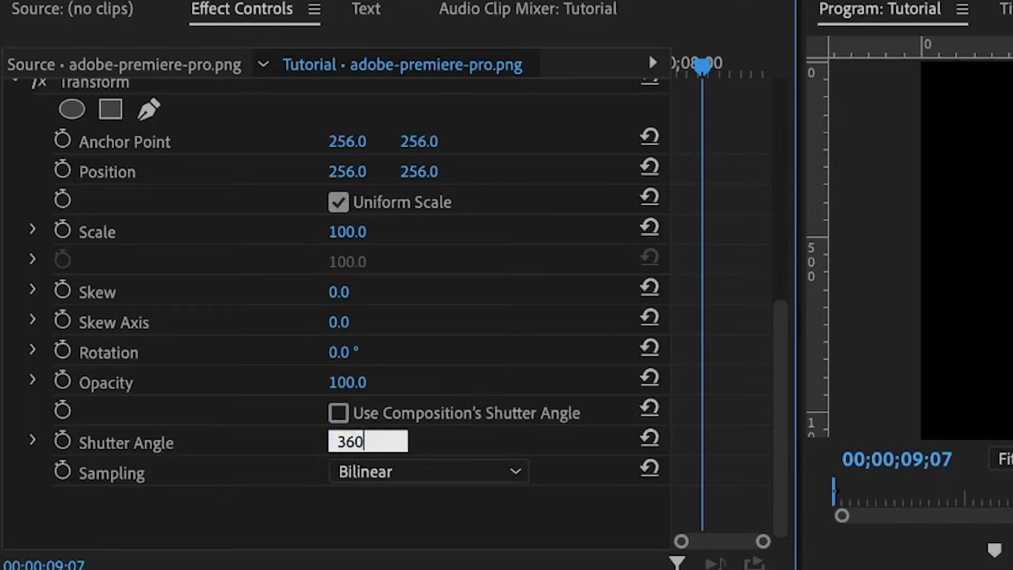
key("Return")
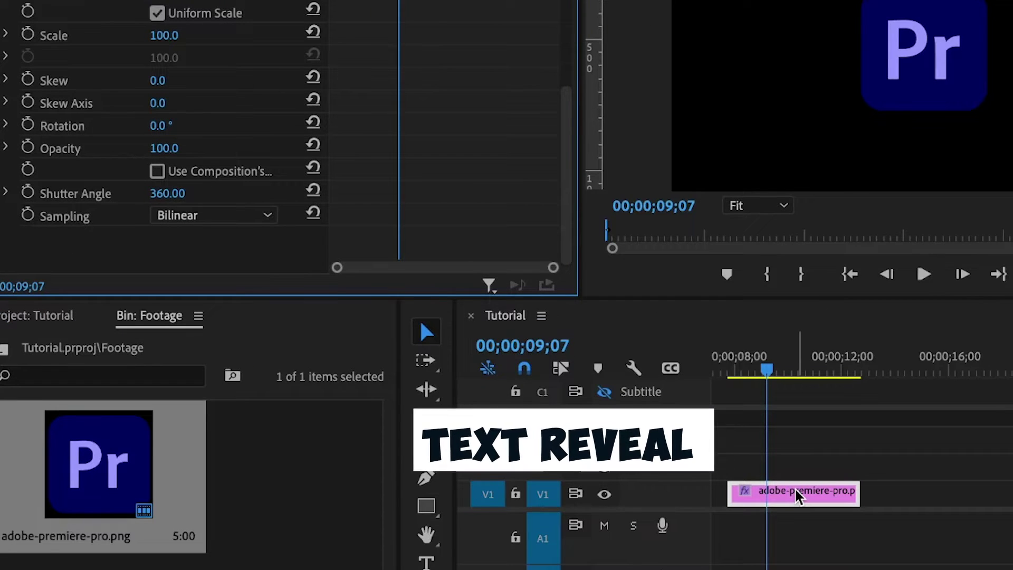
Delete the logo clip from the timeline and add a text layer reading HELLO in the frame.
left_click(798, 495)
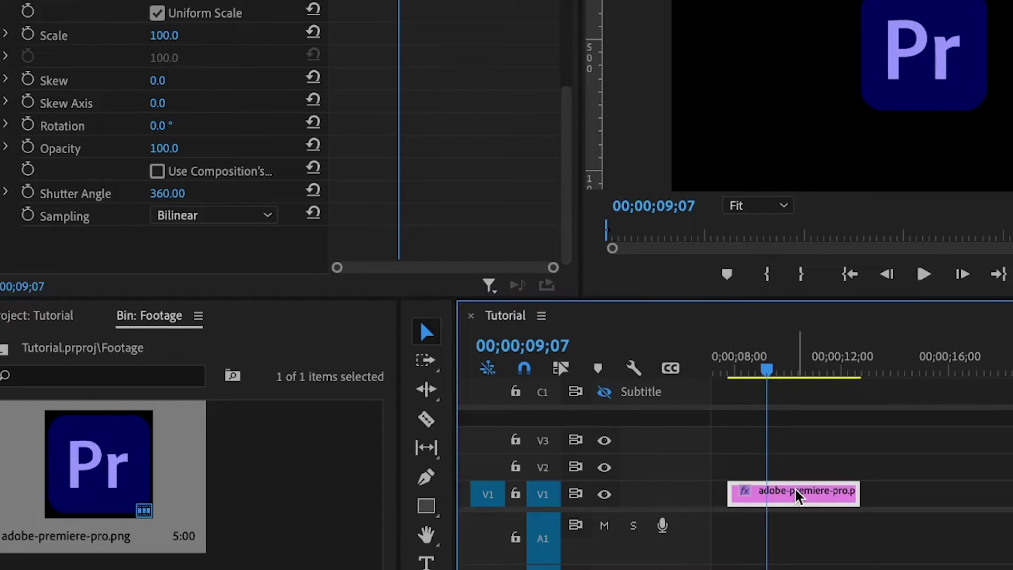
key("Delete")
key("t")
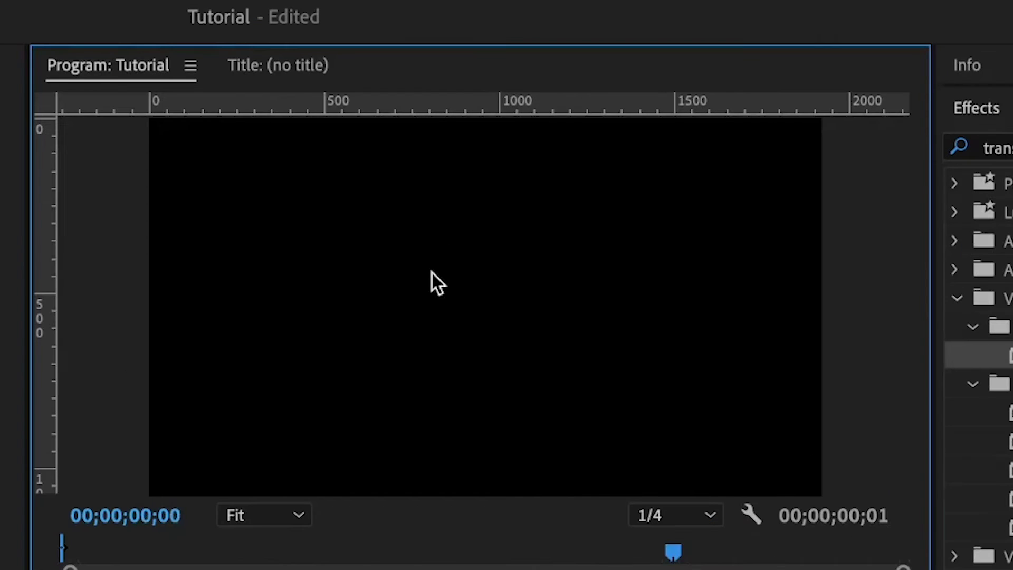
left_click(378, 269)
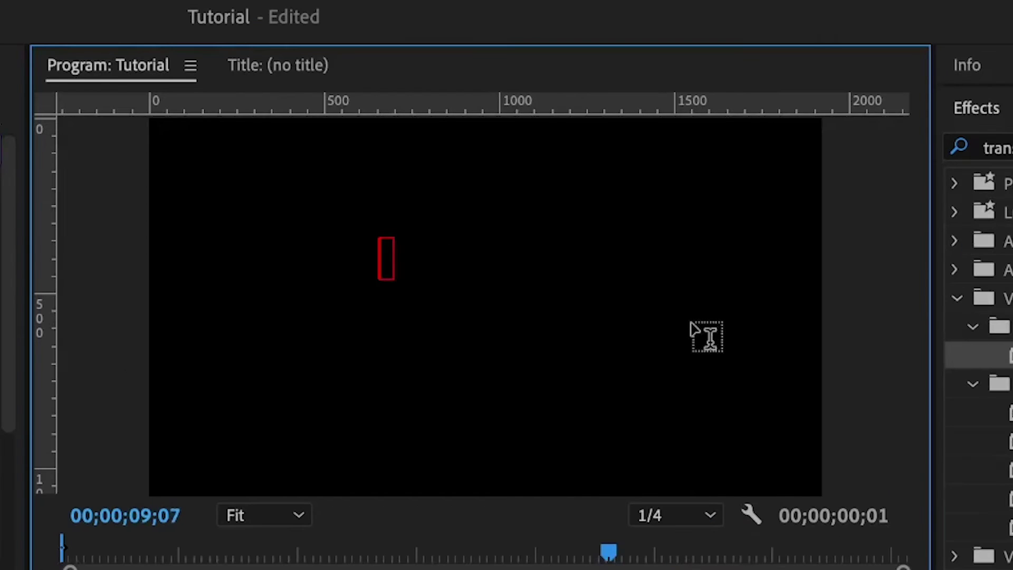
type("HELLO")
key("Escape")
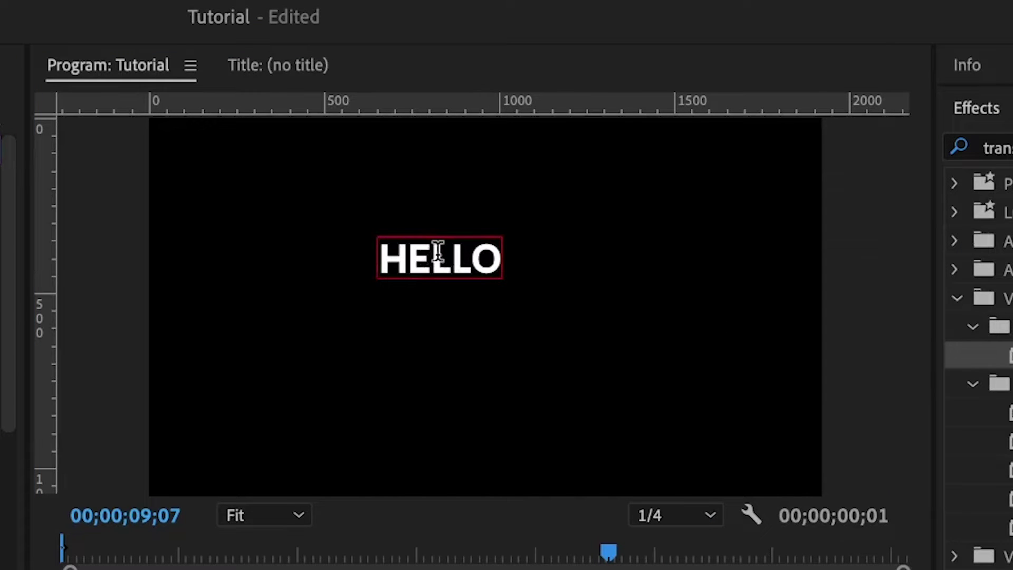
Center the HELLO text vertically and horizontally in the video frame.
left_click(960, 161)
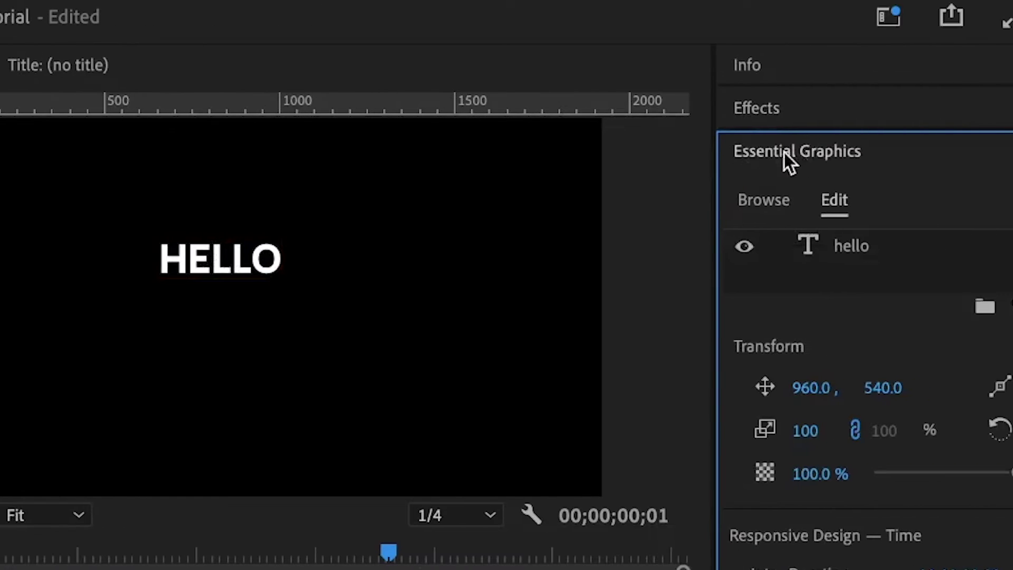
left_click(844, 248)
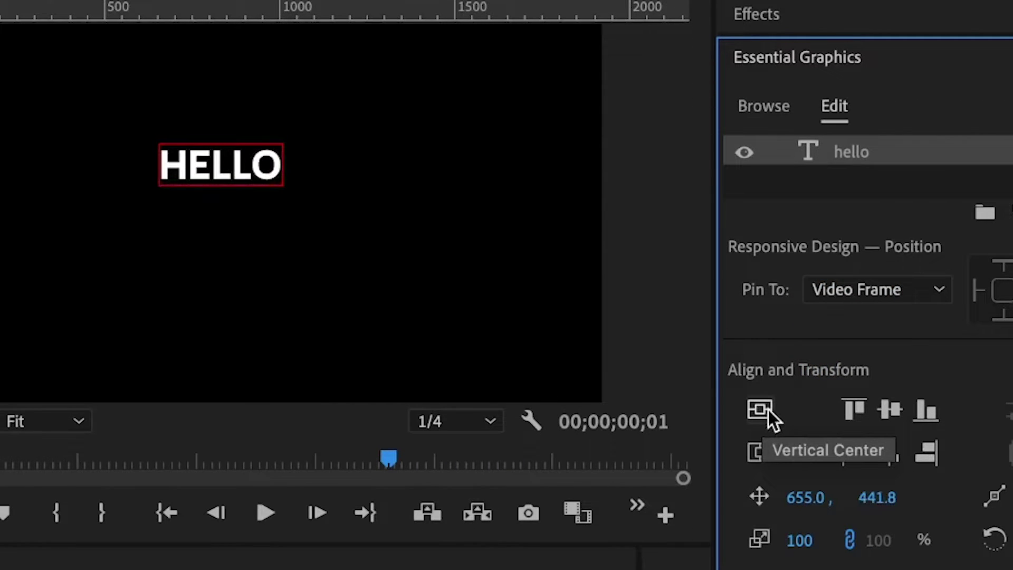
left_click(768, 410)
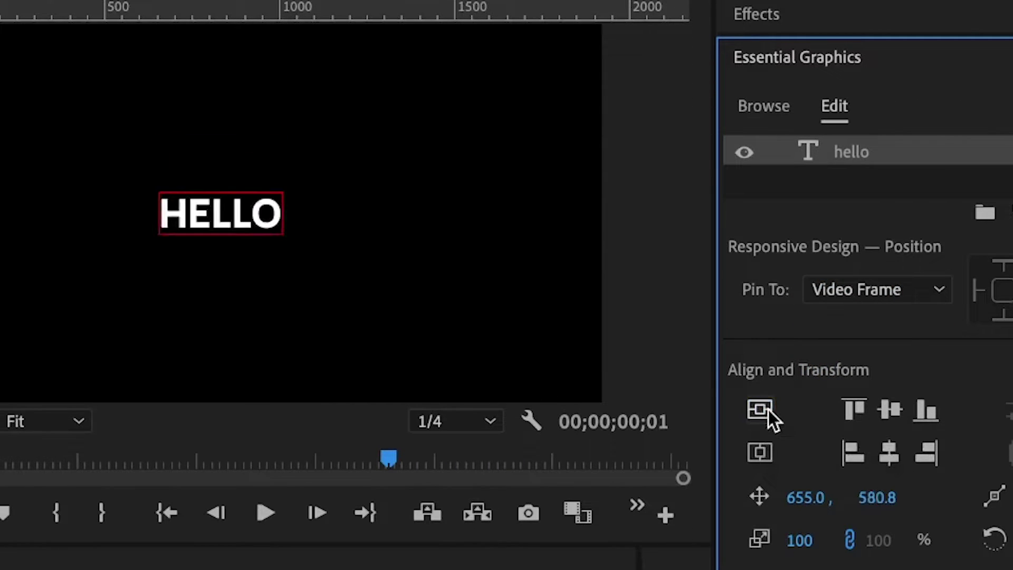
left_click(760, 454)
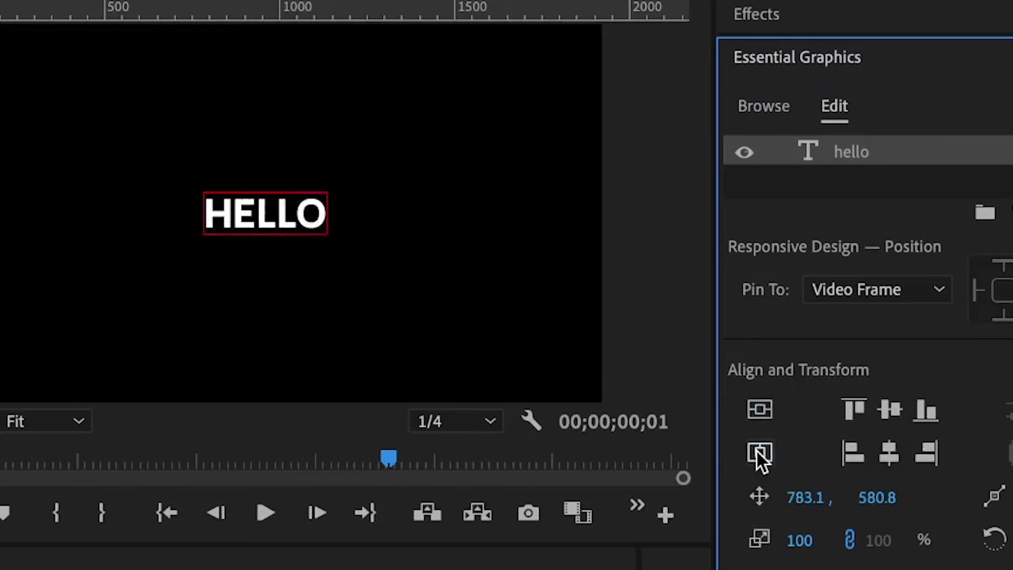
Apply the Transform effect to the HELLO text and enable keyframing for its Position and Opacity at 00;00;09;07.
left_click(758, 96)
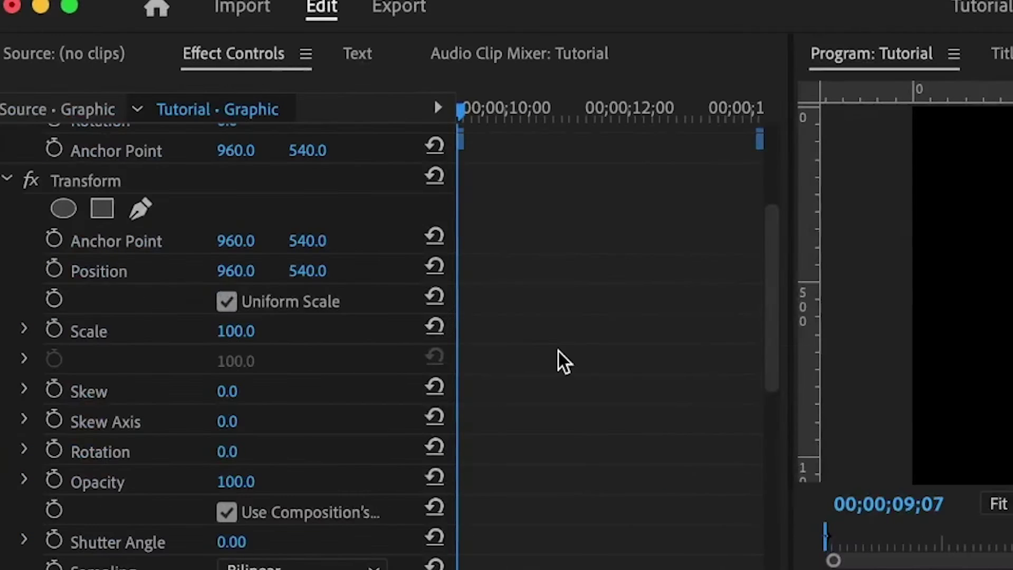
left_click(53, 272)
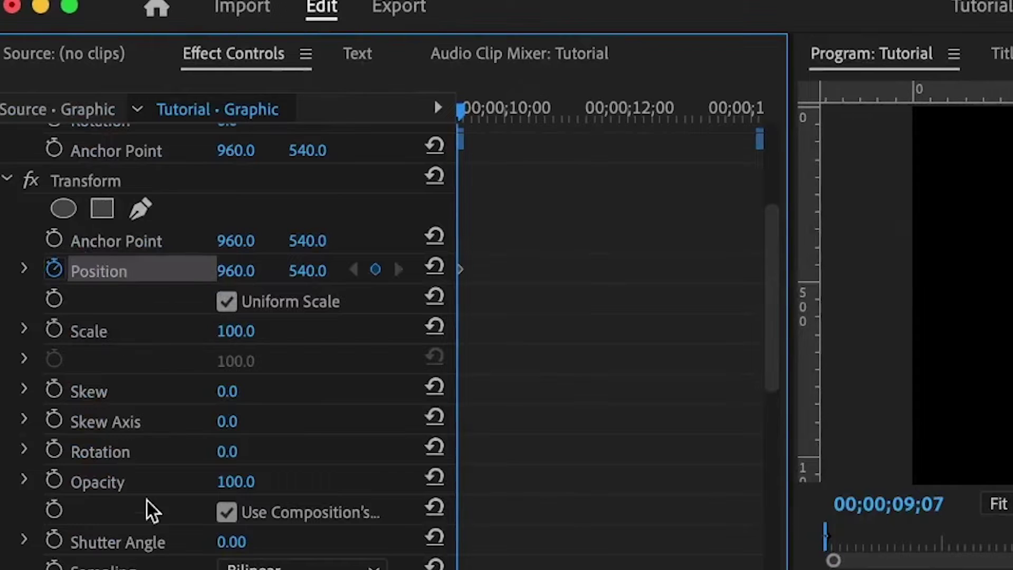
left_click(52, 483)
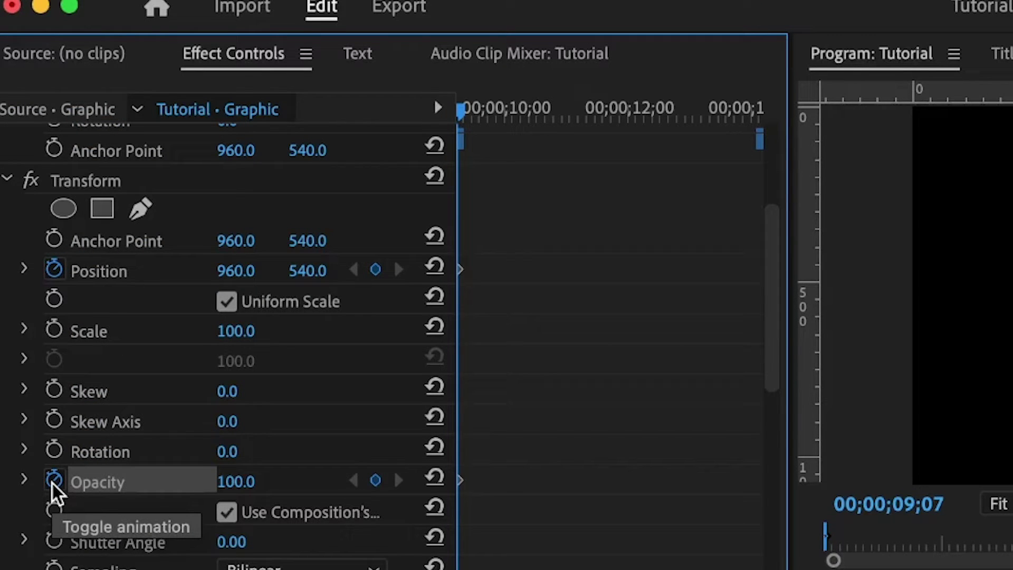
Add a second keyframe to both the Transform Position and Opacity ten frames further on, at 00;00;09;17.
key("shift+Right")
key("shift+Right")
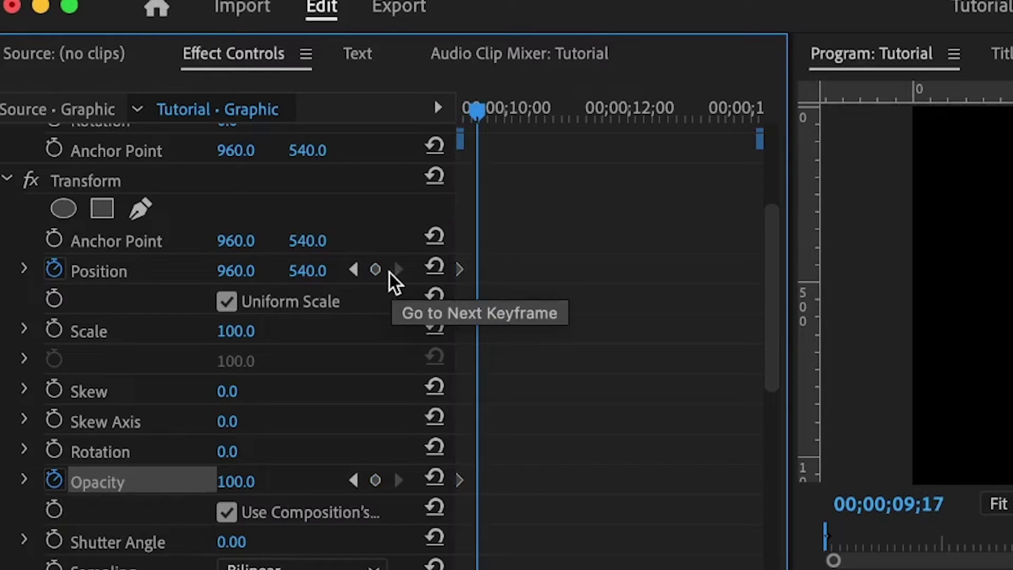
left_click(375, 269)
left_click(375, 480)
At the first keyframes, set the Transform Position's vertical value to 635 and lower the Opacity for a fade-in, and play the animation.
key("shift+Left")
key("shift+Left")
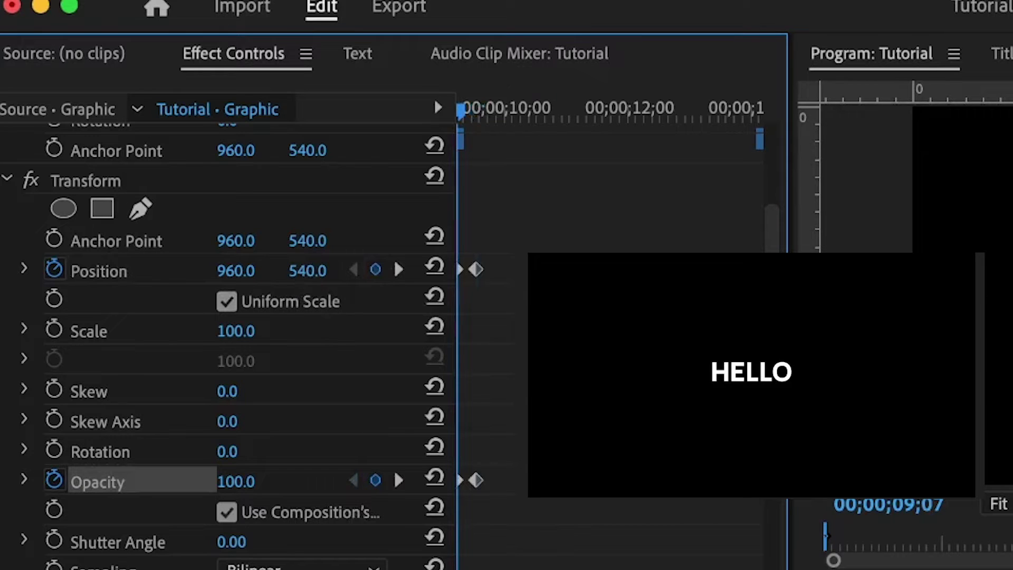
left_click_drag(319, 271, 369, 271)
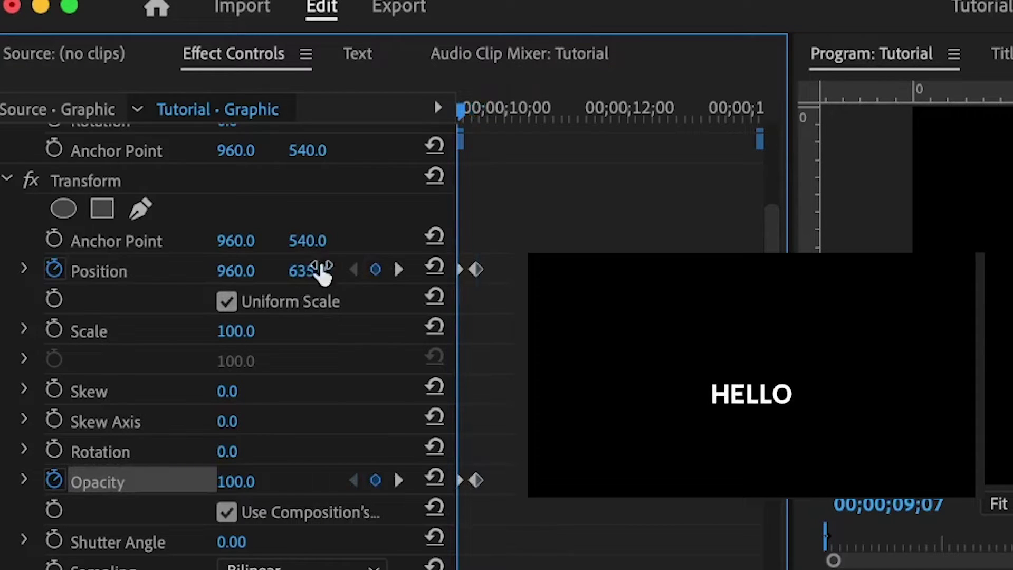
left_click(239, 482)
type("10")
key("Return")
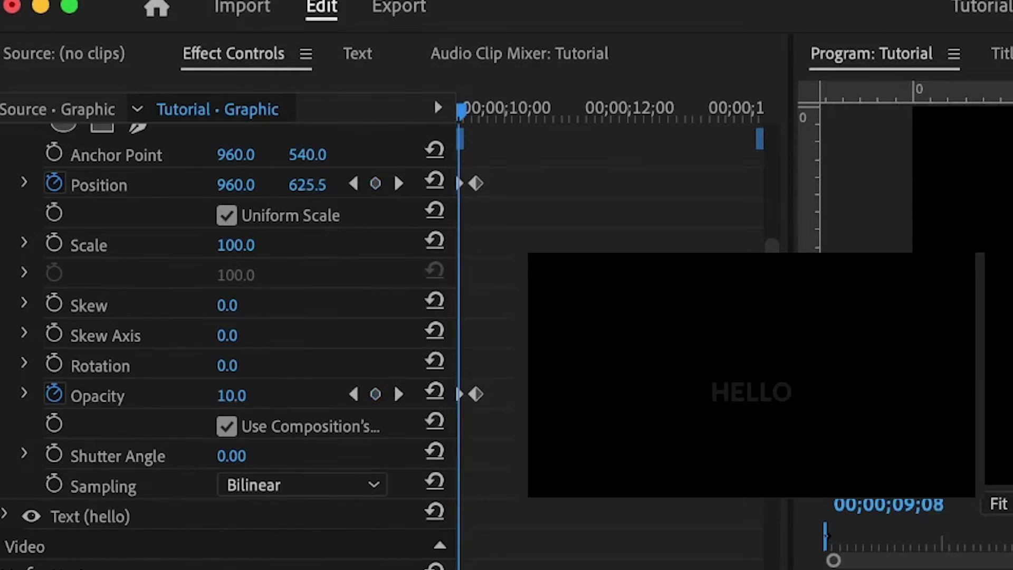
key("space")
Add a rectangular opacity mask to the text graphic and move it down so its upper edge crosses the word HELLO.
scroll(575, 232, "down", 6)
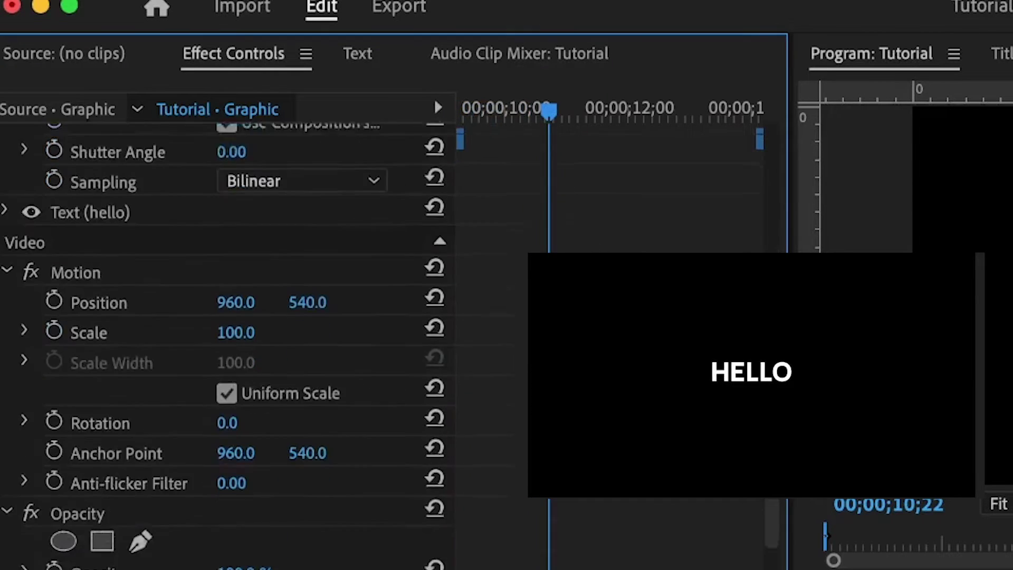
scroll(163, 436, "down", 2)
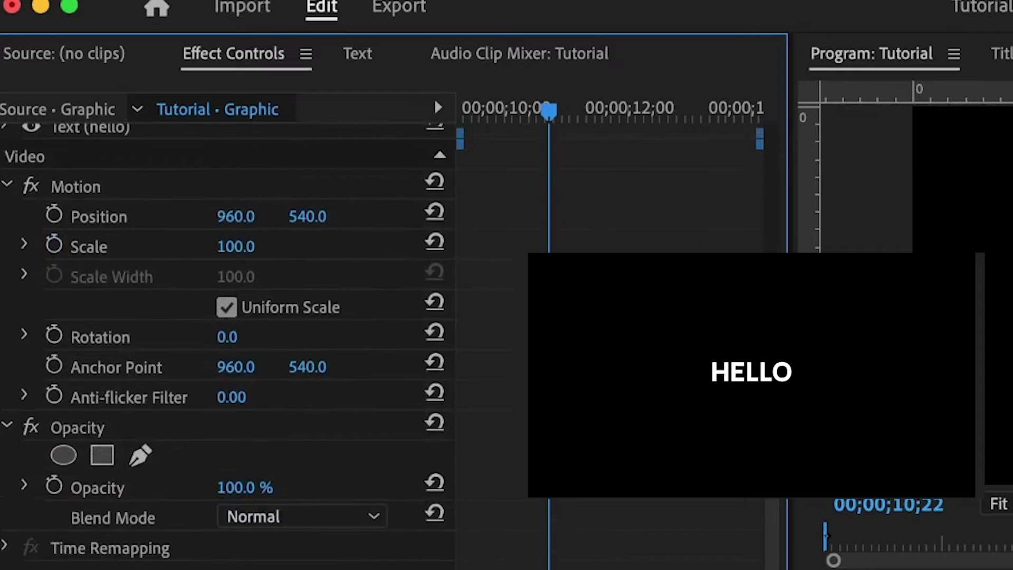
left_click(96, 492)
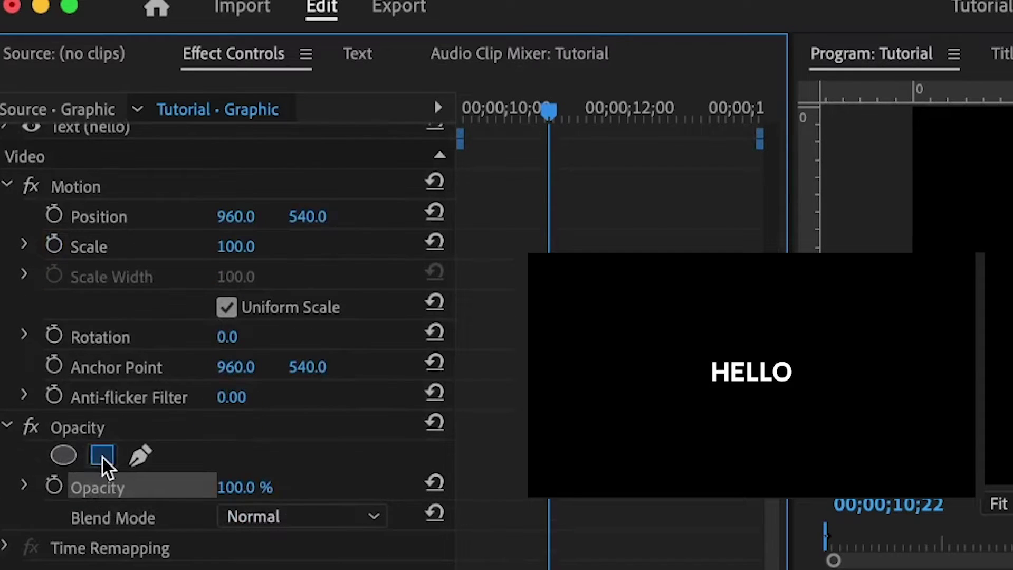
left_click(103, 456)
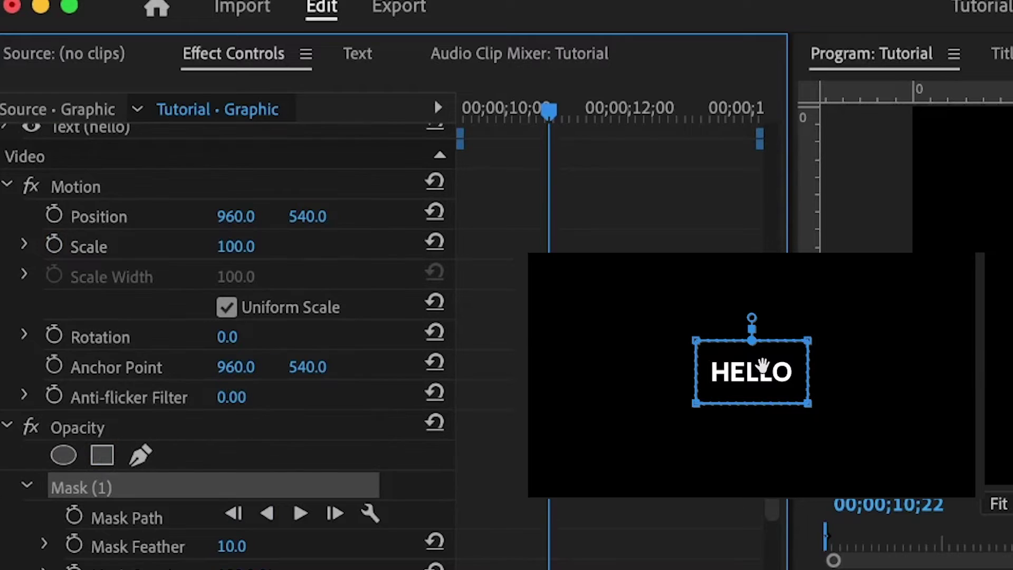
left_click_drag(763, 365, 765, 402)
Invert the opacity mask, set its Mask Feather to 86, and play back the text reveal.
scroll(227, 369, "down", 5)
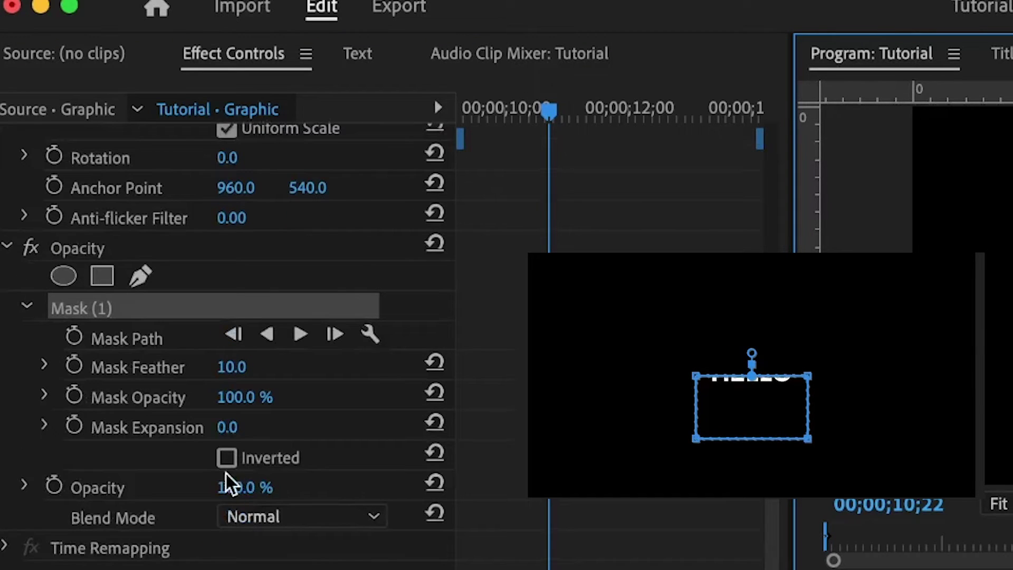
left_click(227, 458)
left_click_drag(235, 372, 274, 372)
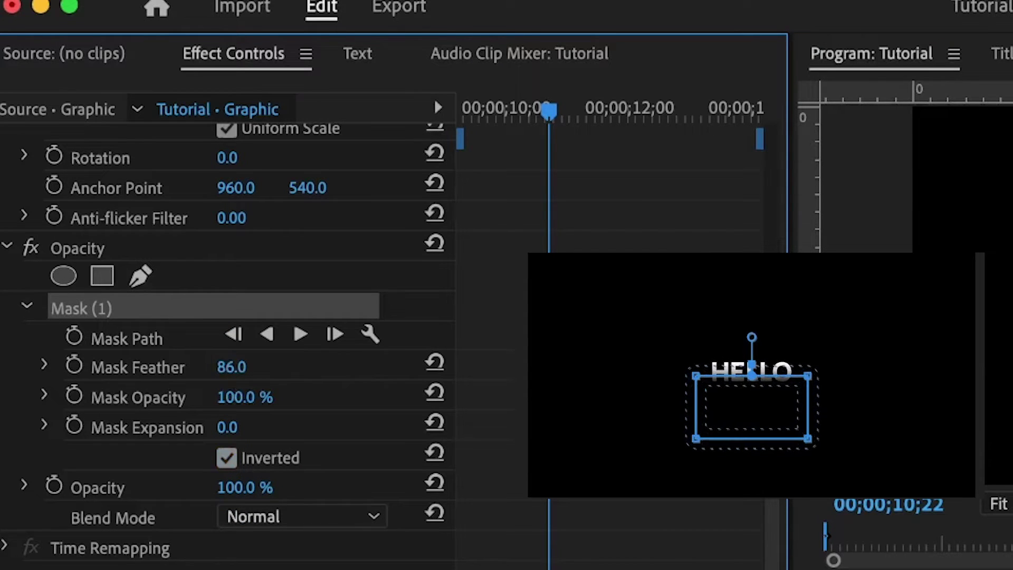
key("space")
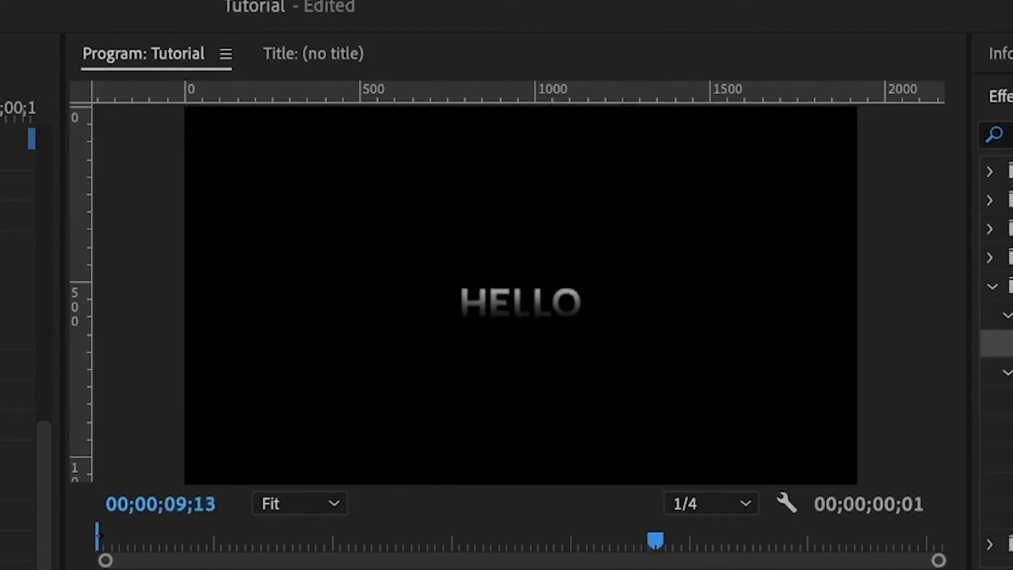
Stop playback and nudge the inverted opacity mask slightly further down across the word HELLO.
key("space")
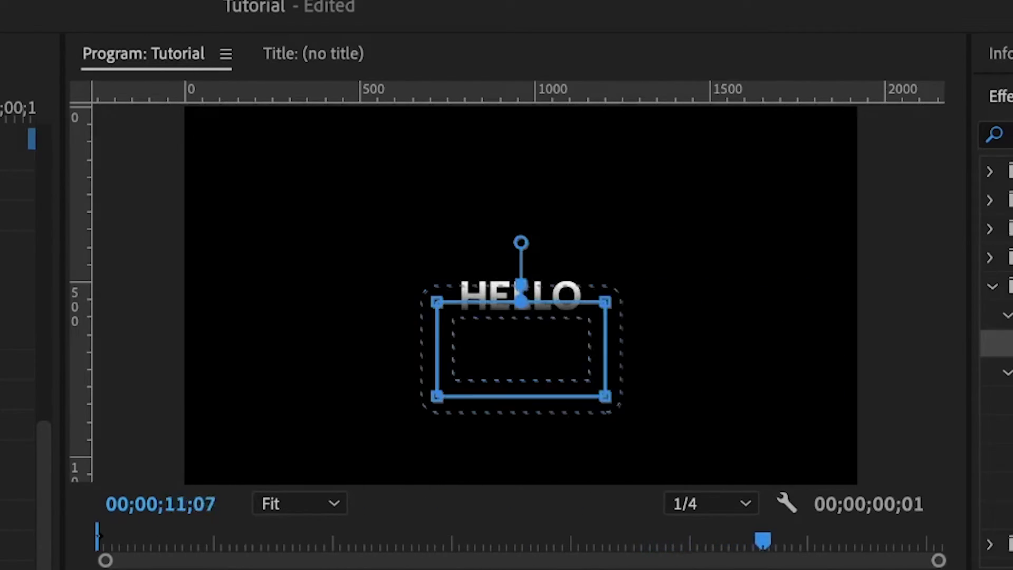
mouse_move(526, 330)
left_mouse_down()
mouse_move(525, 351)
mouse_move(526, 332)
left_mouse_up()
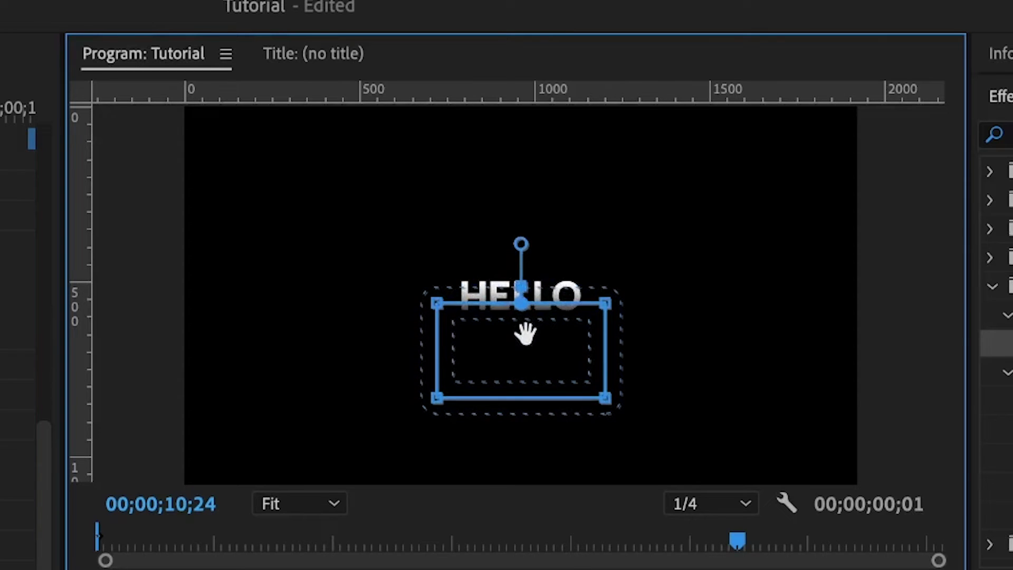
left_click_drag(526, 332, 526, 332)
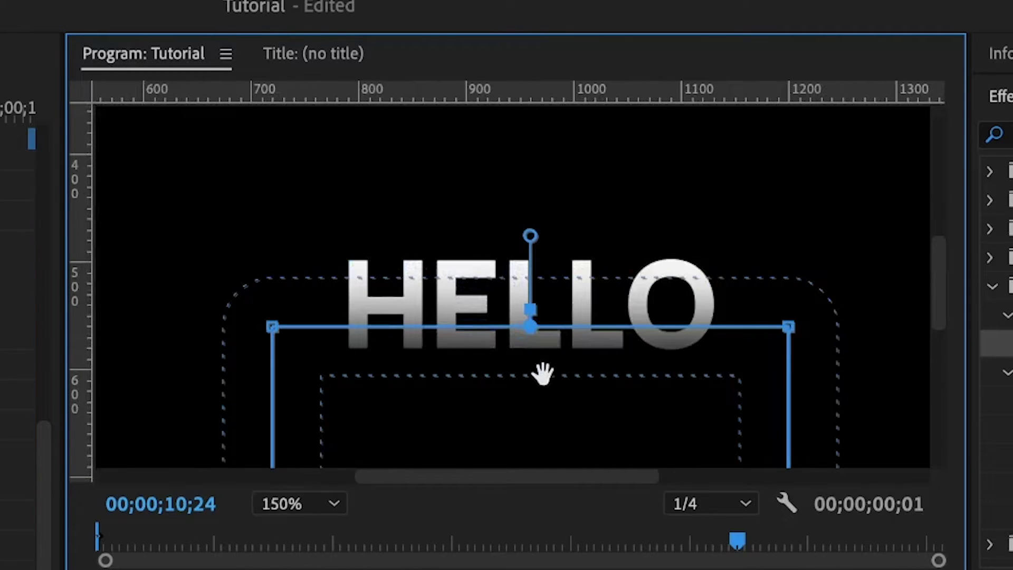
mouse_move(543, 373)
left_mouse_down()
mouse_move(543, 389)
mouse_move(542, 377)
left_mouse_up()
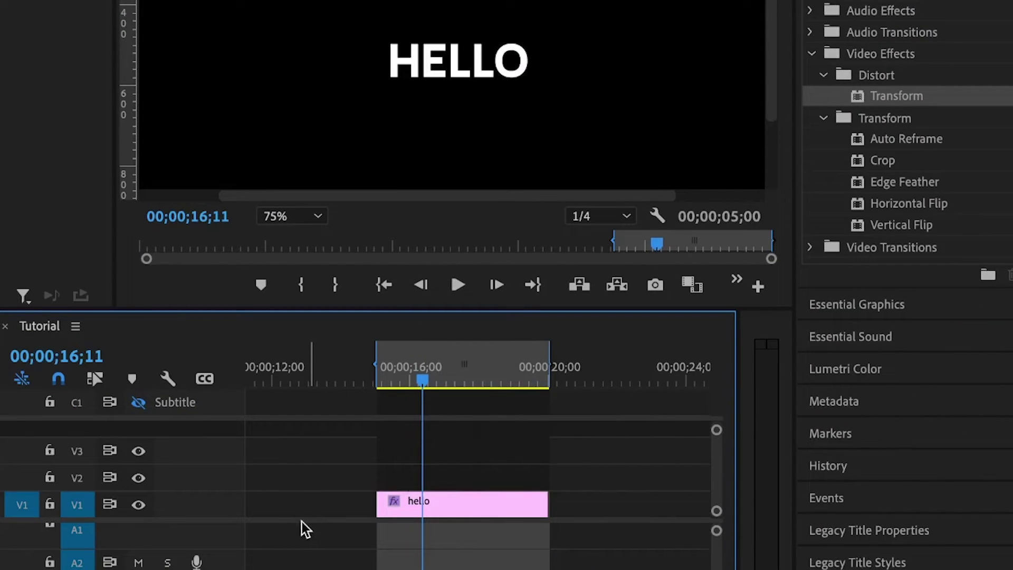
Place an adjustment layer on V2 above the hello clip and apply the Transform effect to it.
left_click_drag(0, 422, 424, 480)
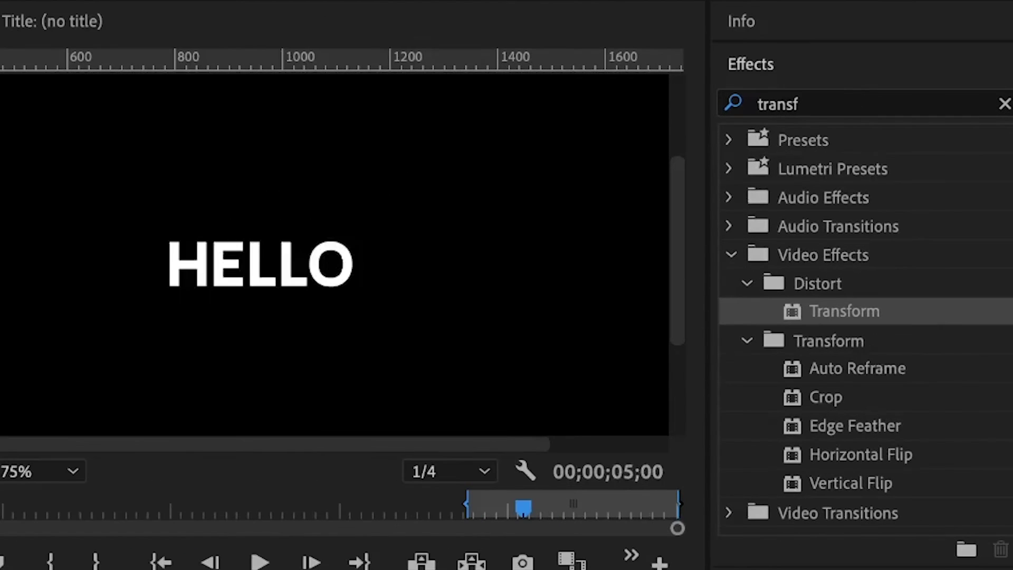
double_click(837, 308)
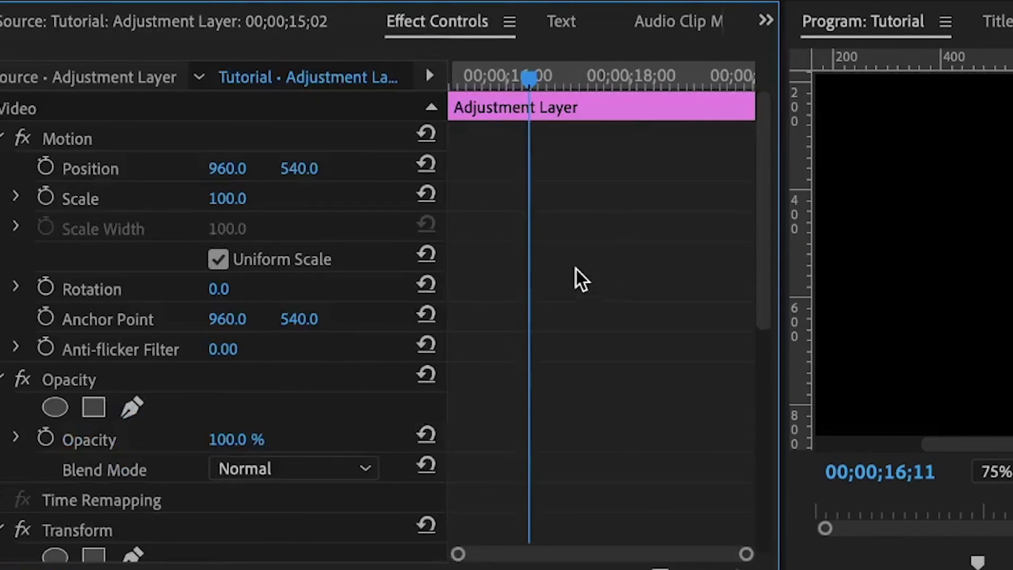
scroll(577, 277, "down", 5)
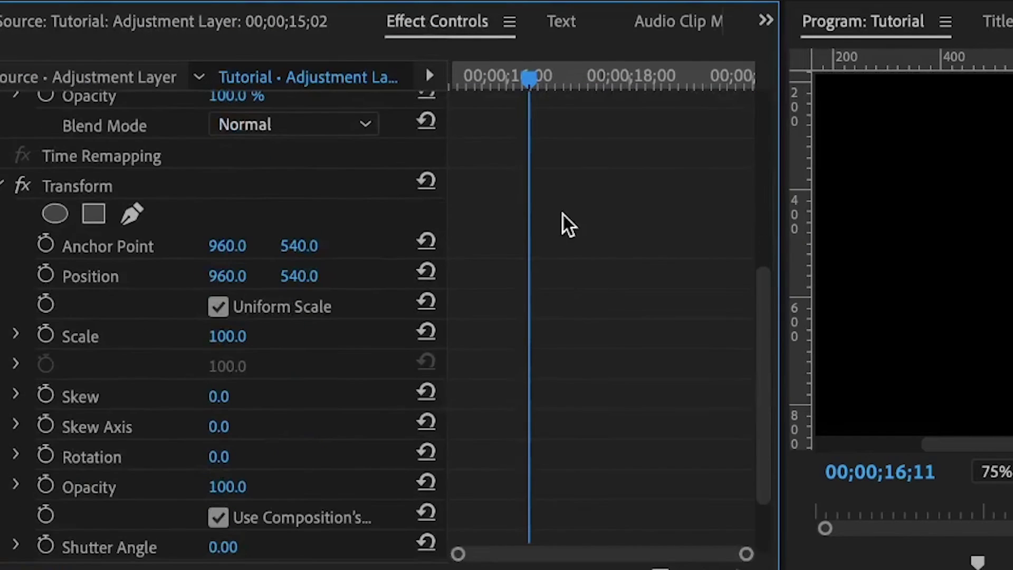
scroll(581, 211, "down", 3)
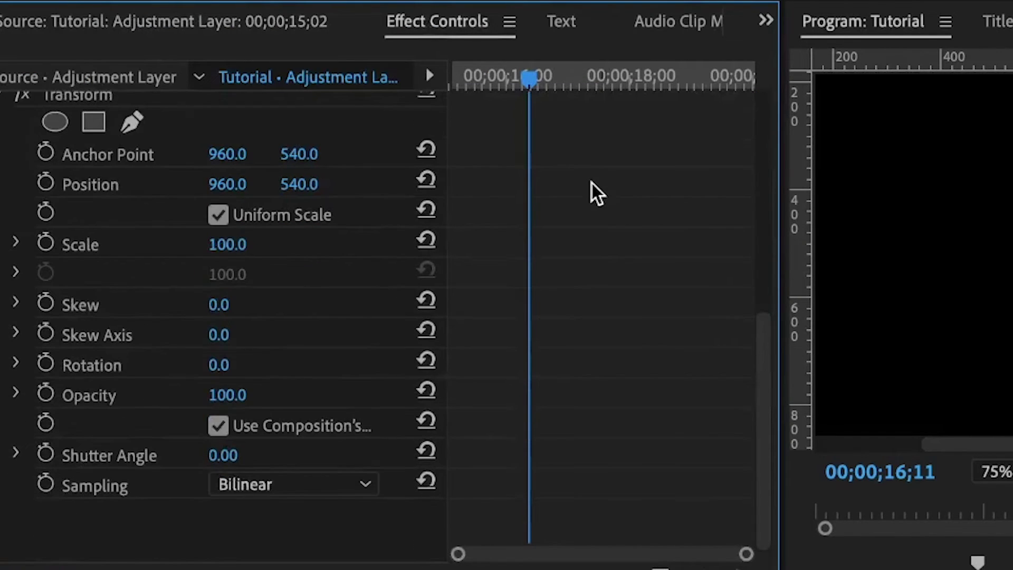
Add Transform Scale and Rotation keyframes to the adjustment layer at 00;00;16;11, 00;00;16;16 and 00;00;16;21.
left_click(45, 243)
left_click(45, 364)
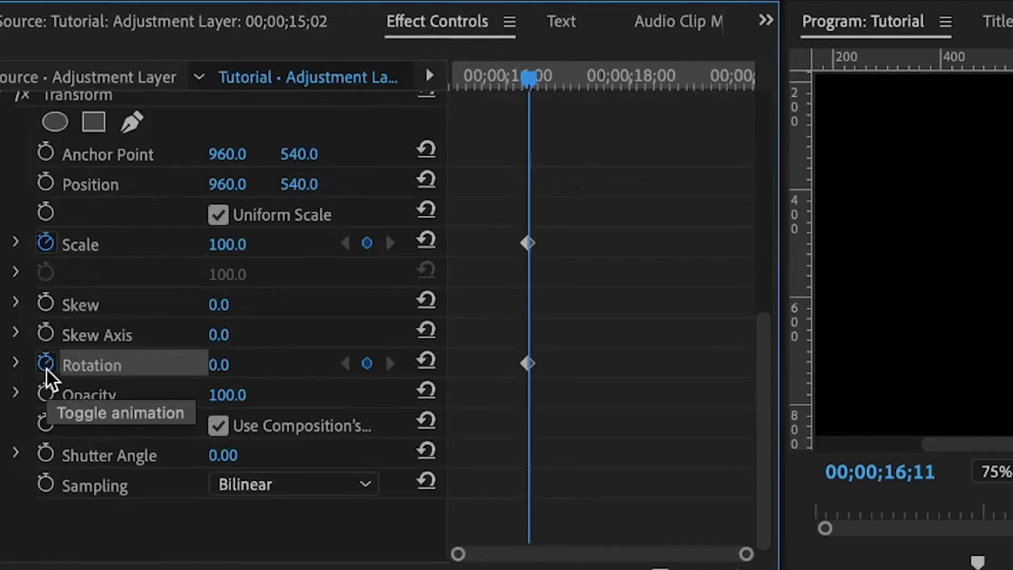
key("shift+Right")
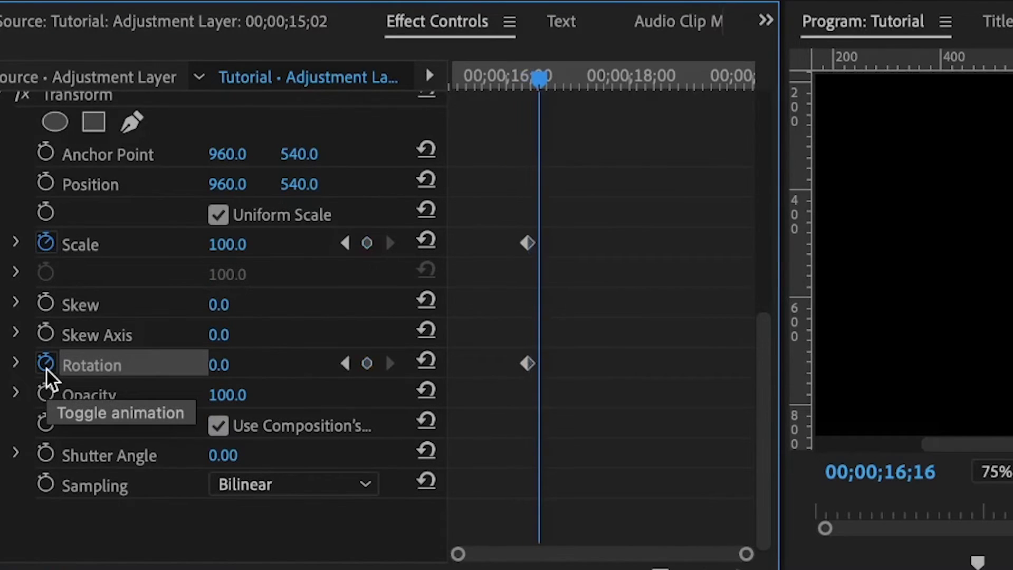
left_click(367, 243)
left_click(366, 364)
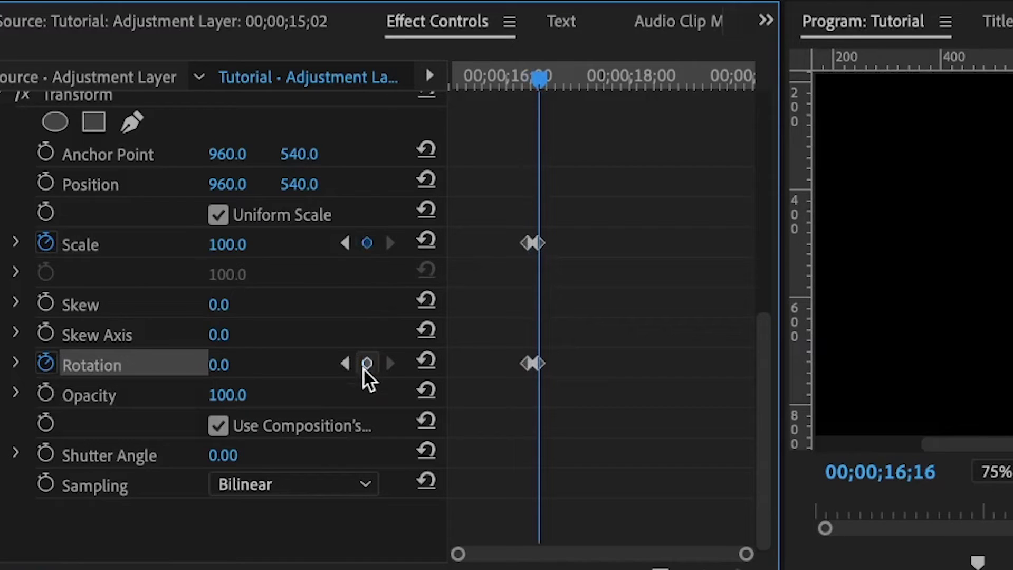
key("shift+Right")
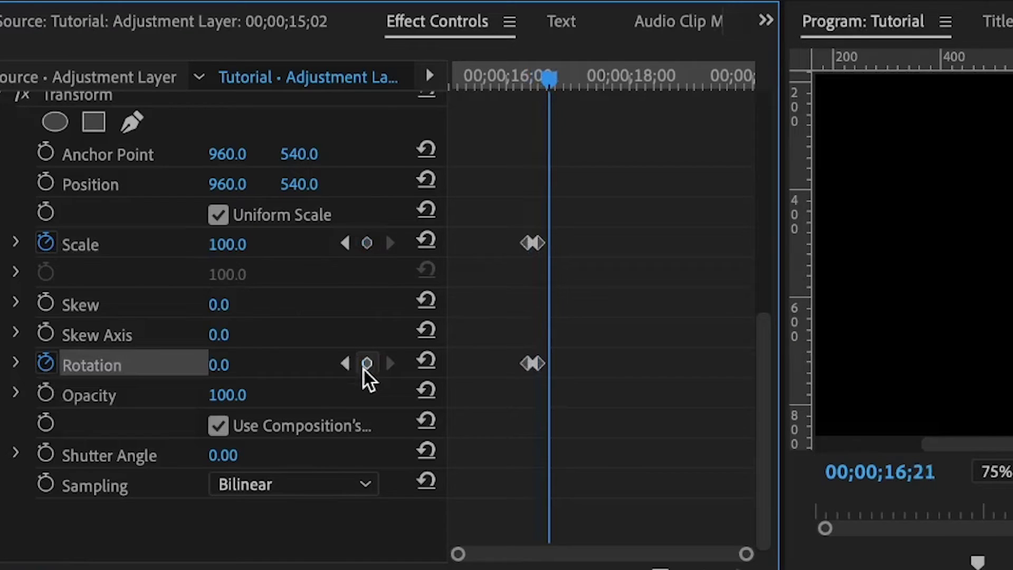
left_click(367, 243)
left_click(367, 364)
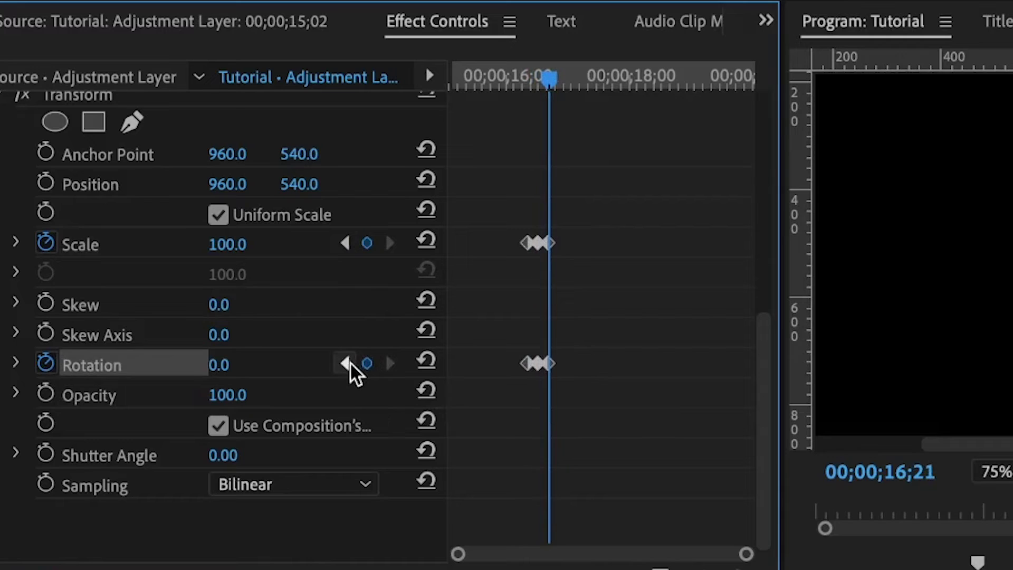
At the first Transform keyframes, set the Scale to 300 and the Rotation to -30 degrees.
left_click(347, 365)
left_click(348, 364)
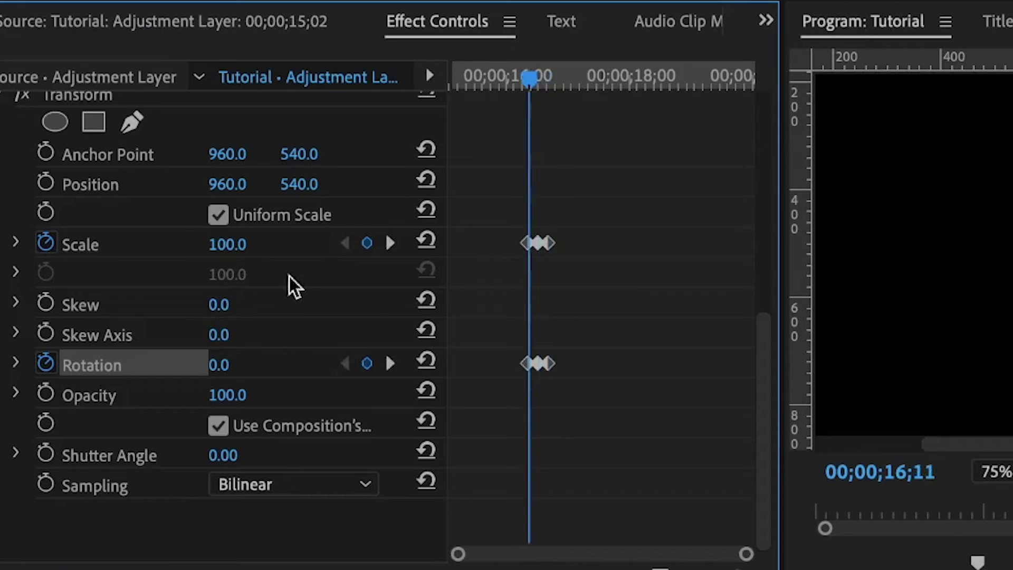
left_click(235, 246)
type("3")
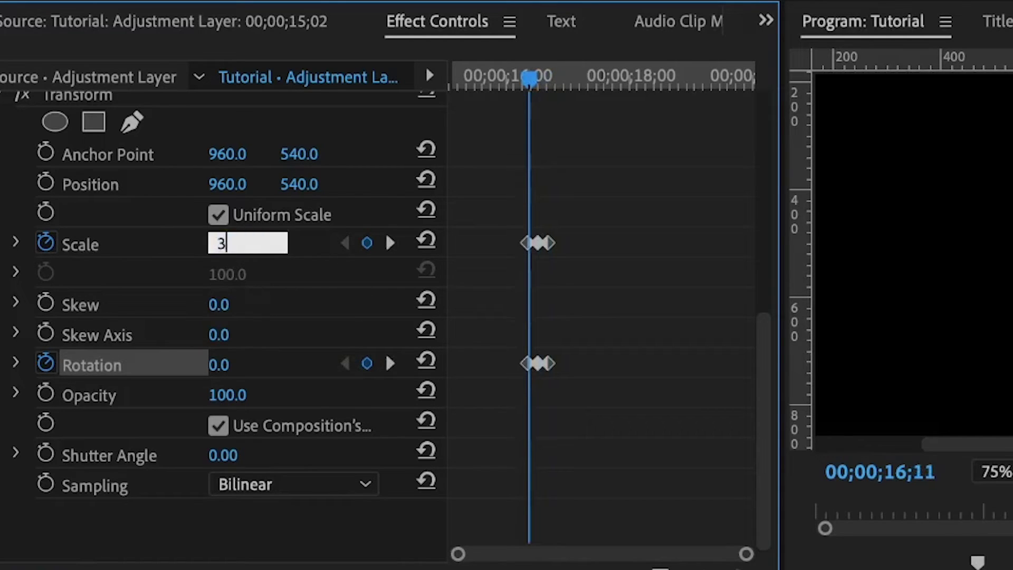
type("00")
key("Return")
left_click(241, 359)
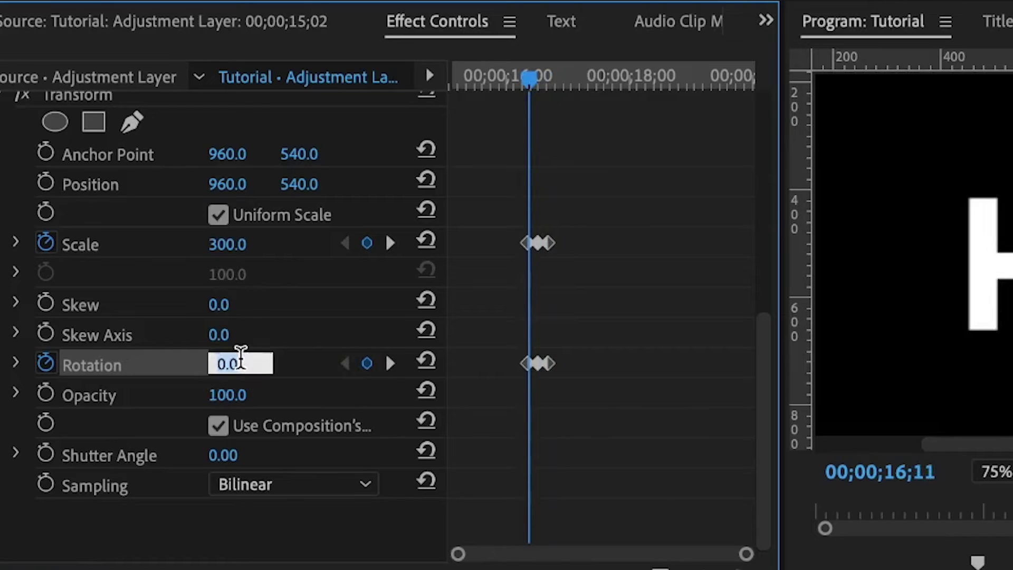
type("-30")
key("Return")
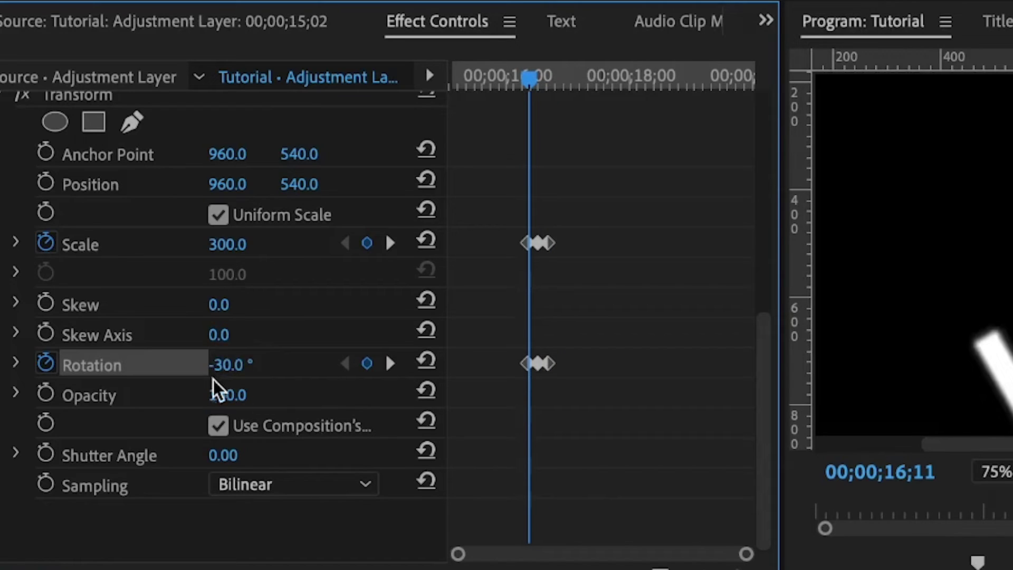
Turn off Use Composition's Shutter Angle in the Transform effect and set its Shutter Angle to 360.
left_click(218, 425)
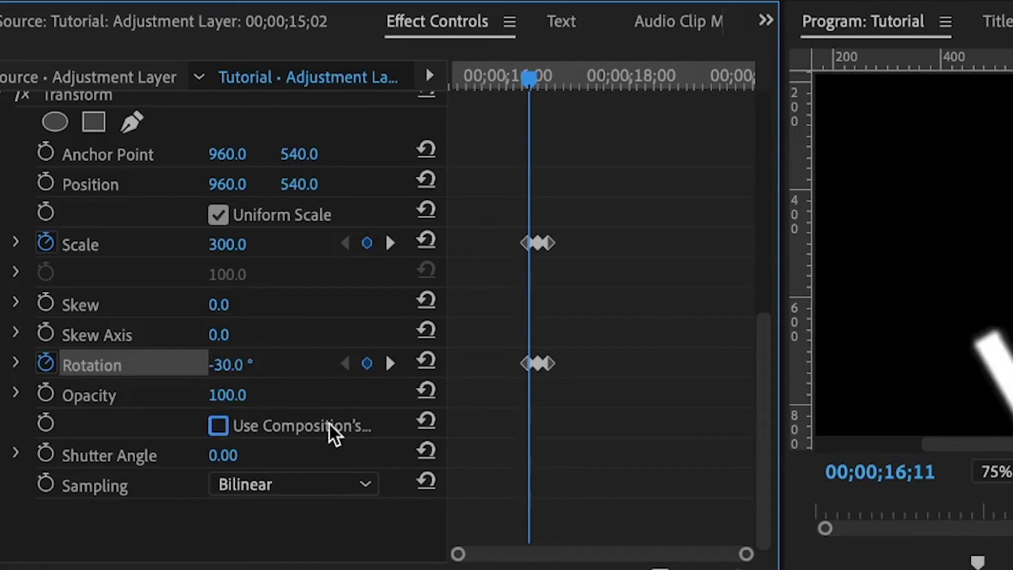
left_click(227, 455)
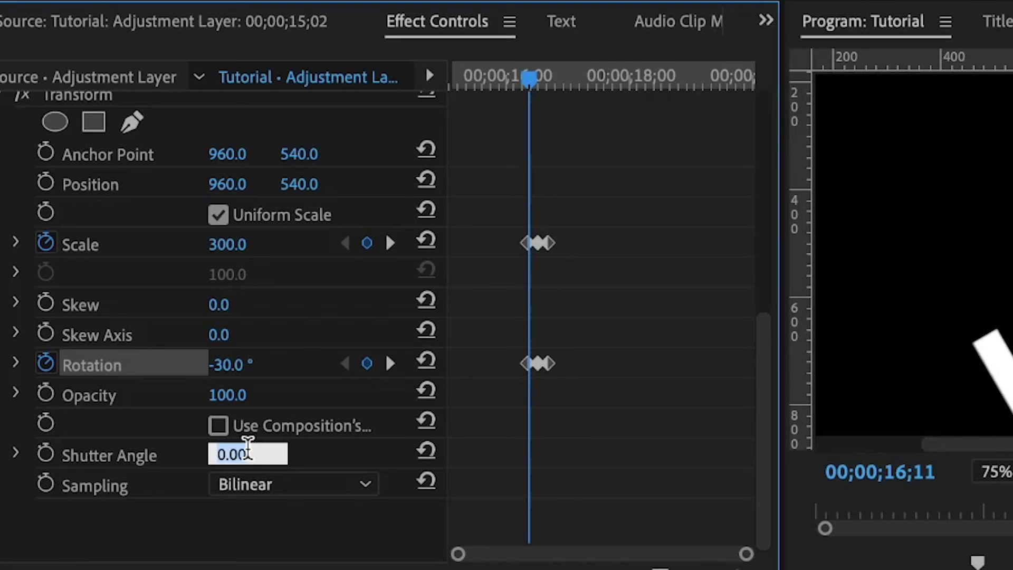
type("360")
key("Return")
At the middle keyframes, set the Transform Scale to 150 and the Rotation to -15 degrees.
scroll(515, 271, "up", 5)
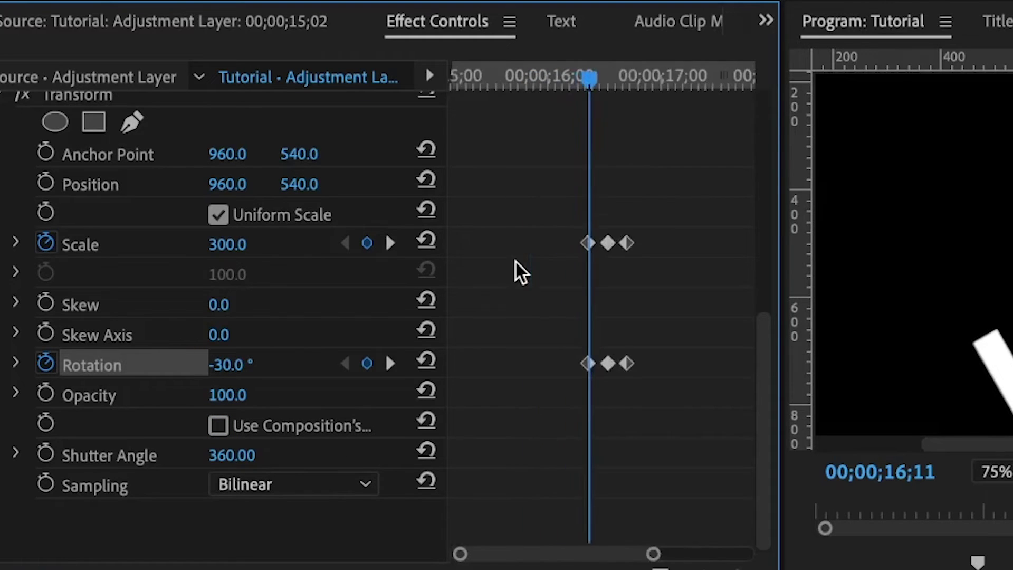
left_click_drag(645, 74, 629, 74)
left_click(227, 244)
type("150")
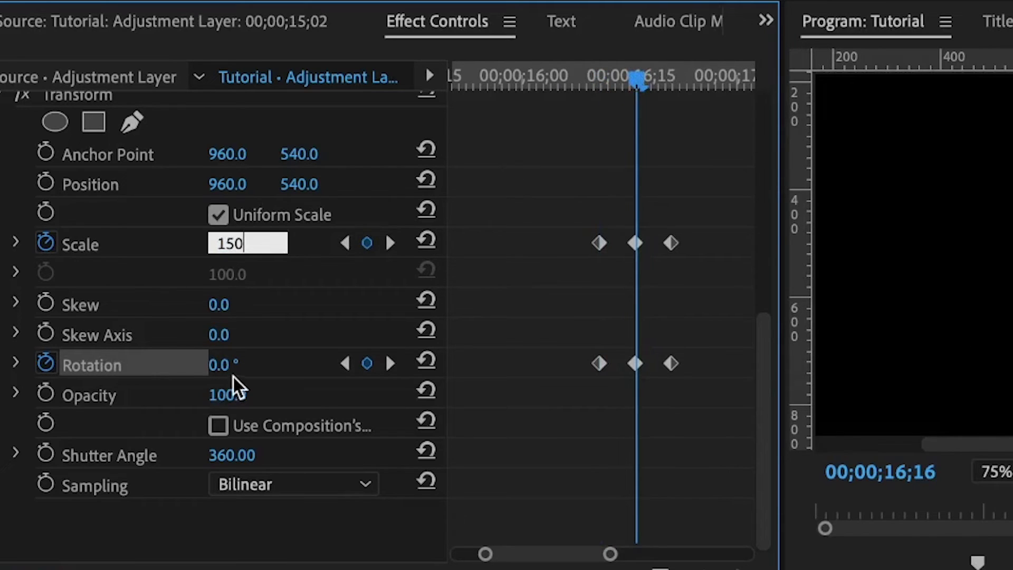
left_click(237, 362)
type("-15")
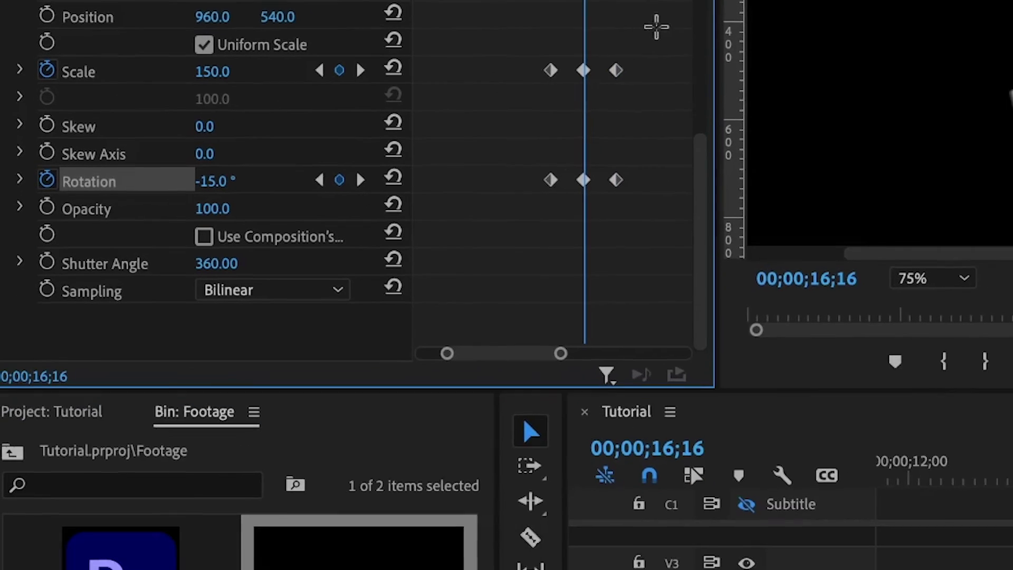
Select all the Scale and Rotation keyframes and change their interpolation to Hold.
left_click_drag(718, 209, 572, 385)
right_click(545, 164)
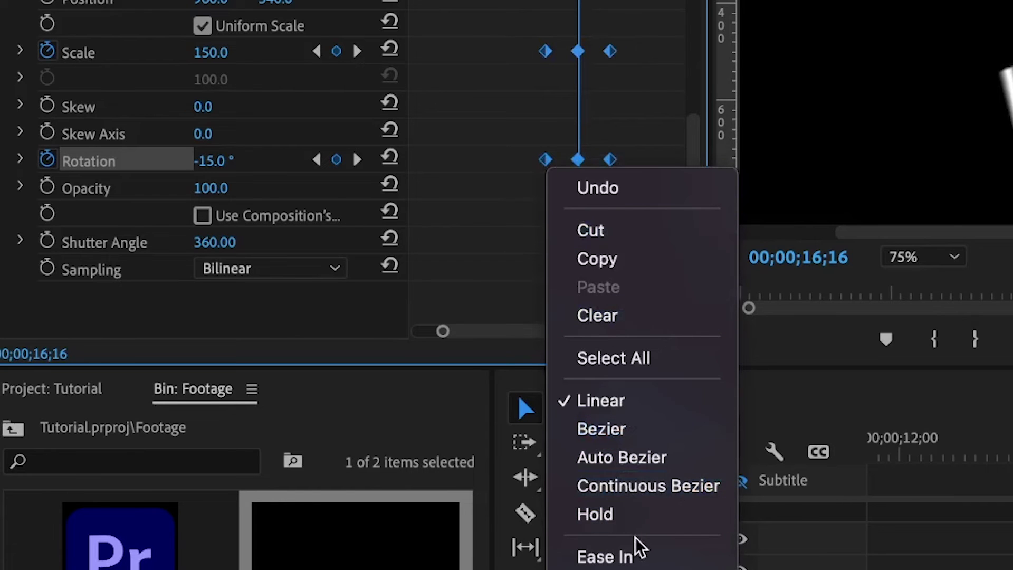
left_click(629, 520)
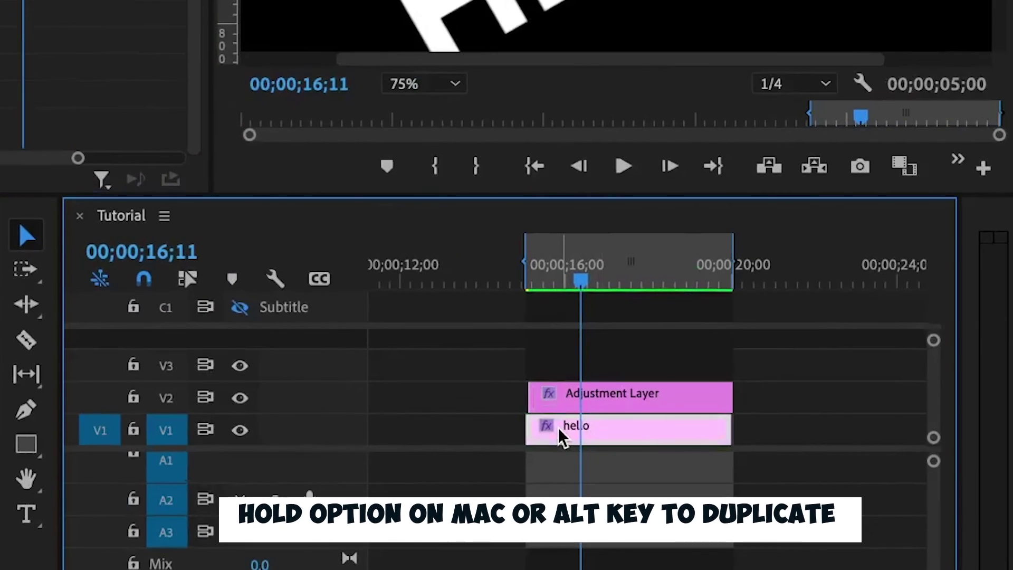
Duplicate the hello clip so the copy starts at 00;00;16;11, and cut the adjustment layer at 00;00;16;11 and 00;00;16;23.
left_click_drag(561, 430, 624, 430)
key("c")
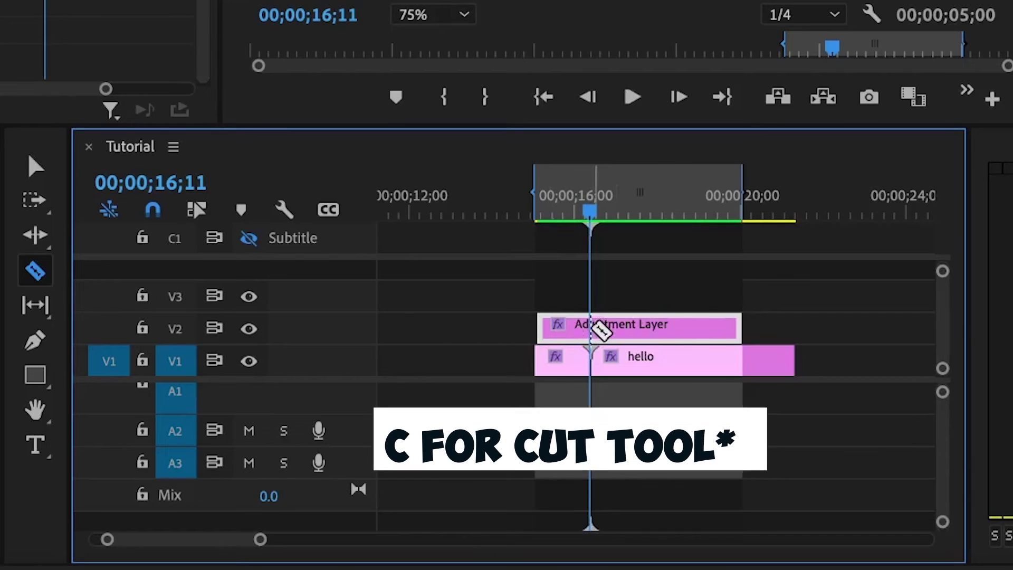
left_click(596, 327)
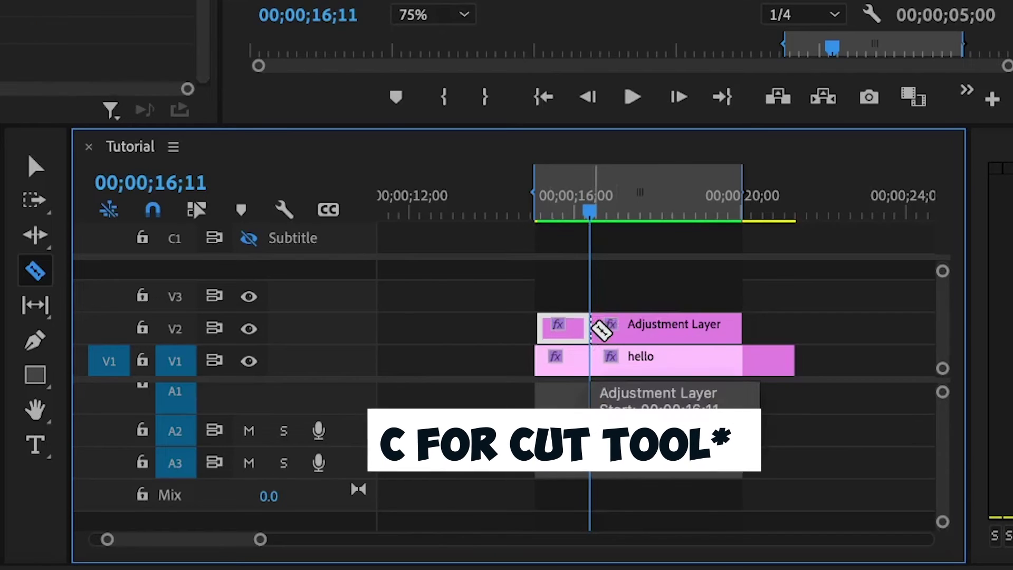
key("v")
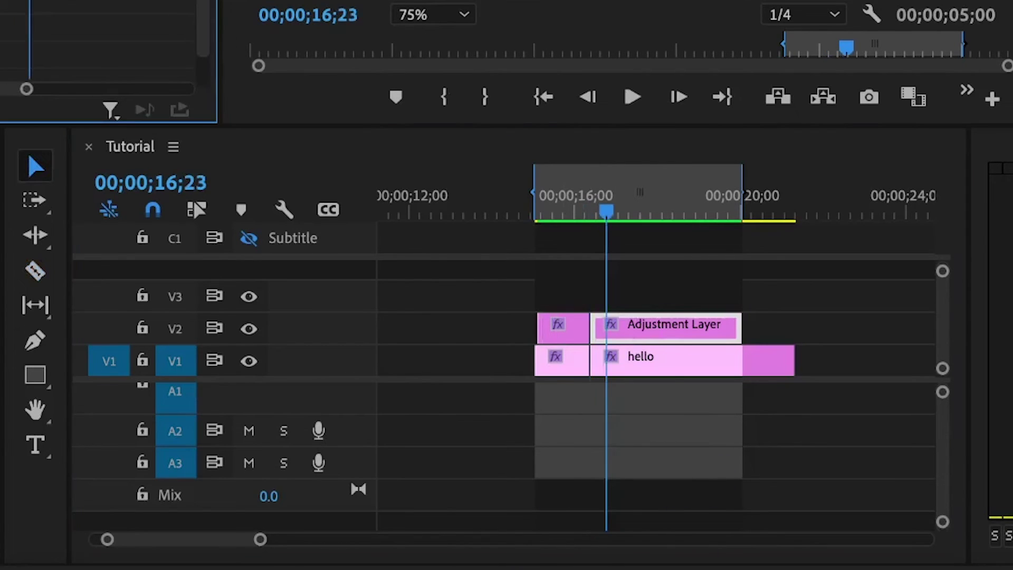
key("c")
left_click(606, 328)
Move playback past the cut and change the duplicated title's text to "editors".
key("space")
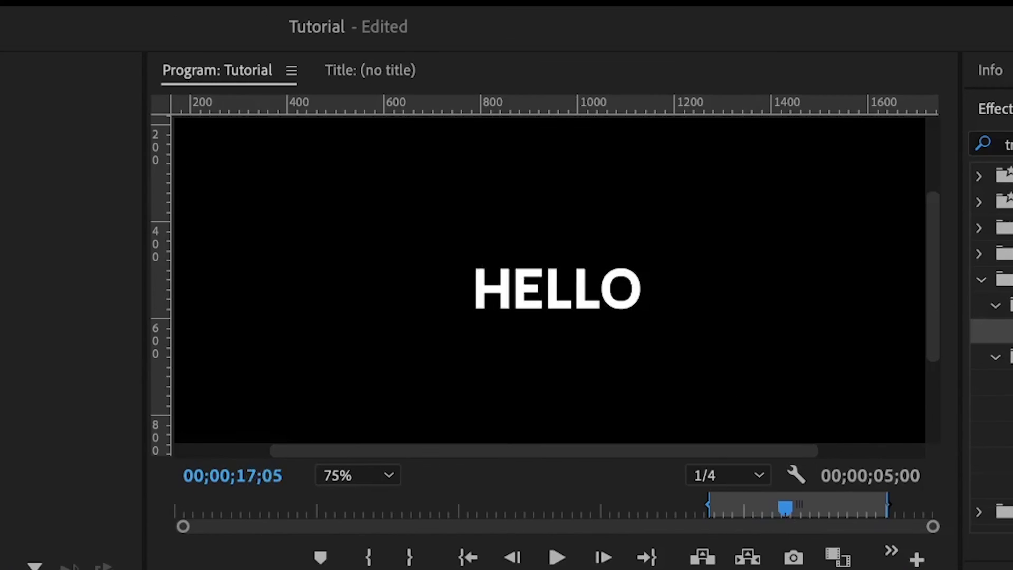
double_click(553, 289)
type("editors")
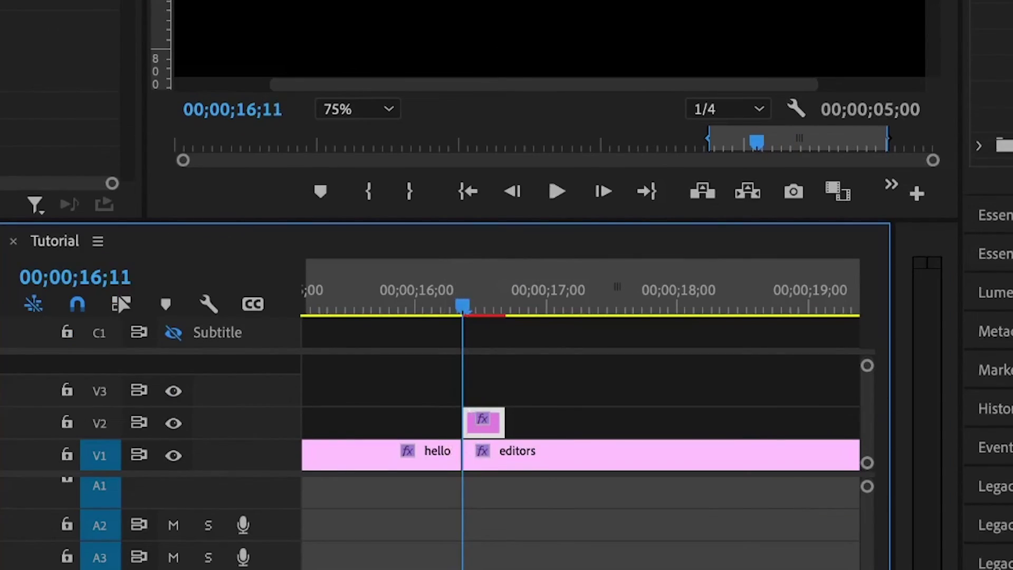
Center the short adjustment layer over the cut between the hello and editors clips and play back the transition.
left_click_drag(485, 425, 463, 427)
scroll(60, 89, "down", 5)
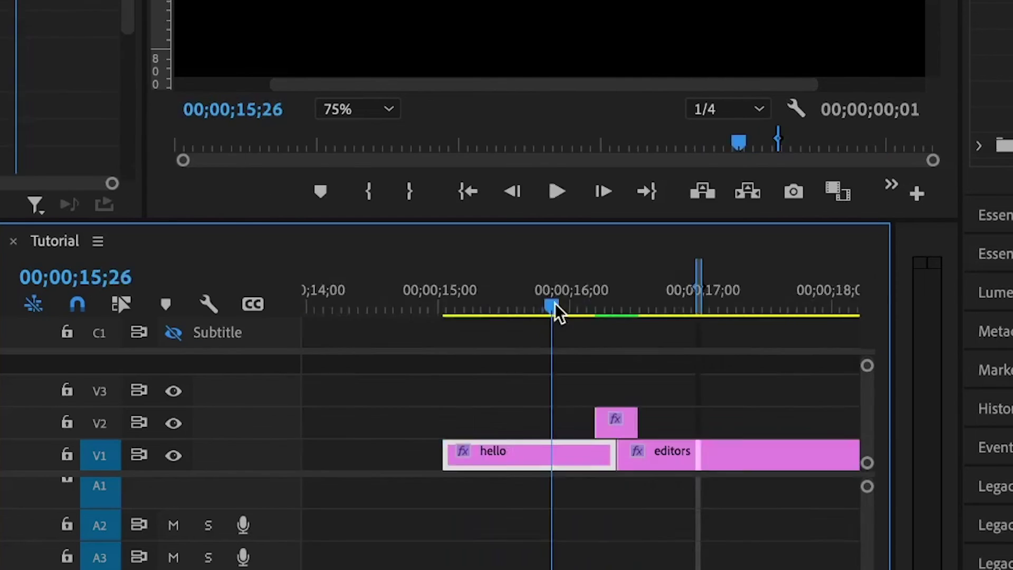
key("space")
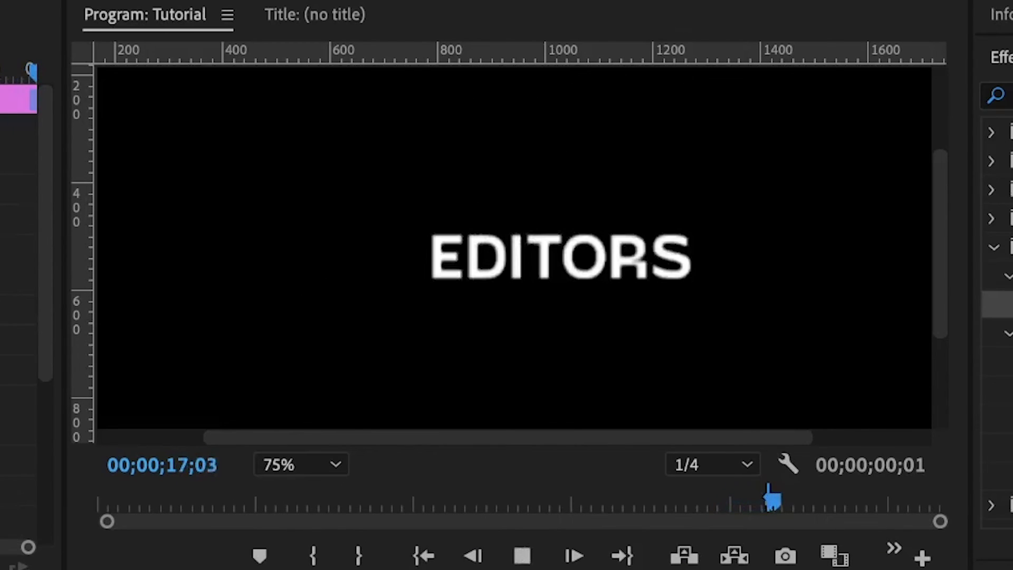
key("space")
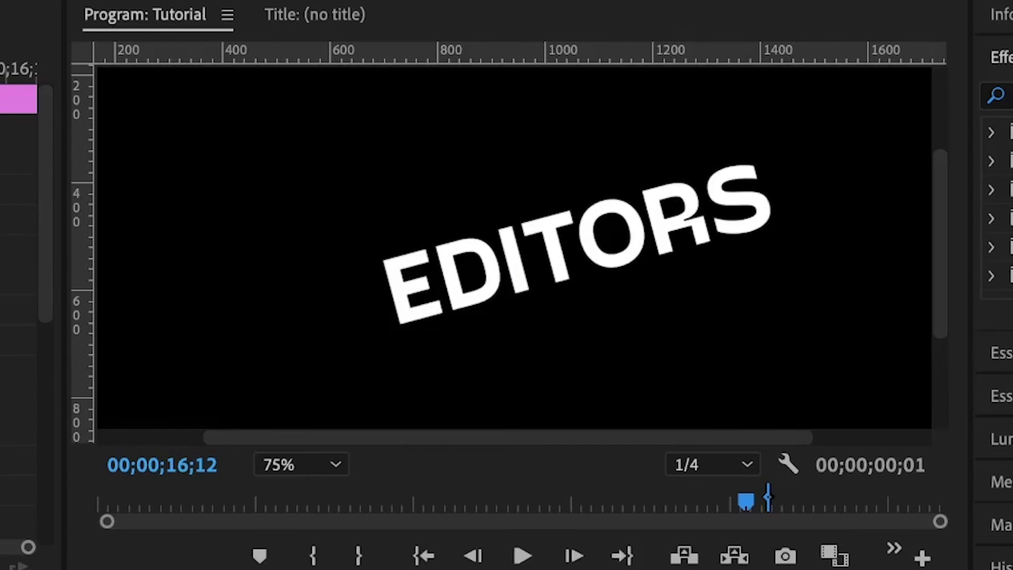
Save the adjustment layer's Transform effect as a preset named "scale transition" with the Scale type.
scroll(21, 253, "down", 6)
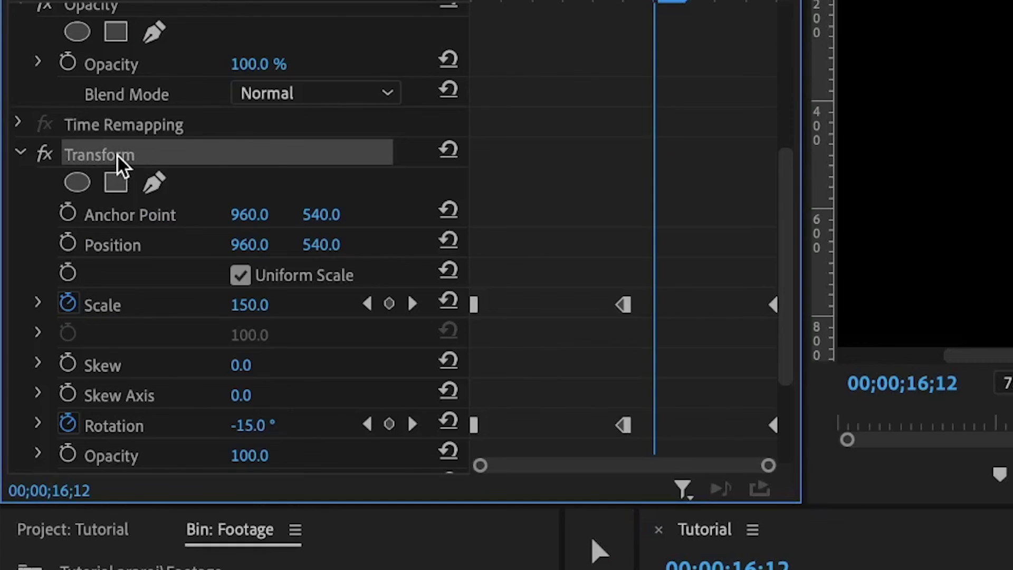
right_click(116, 156)
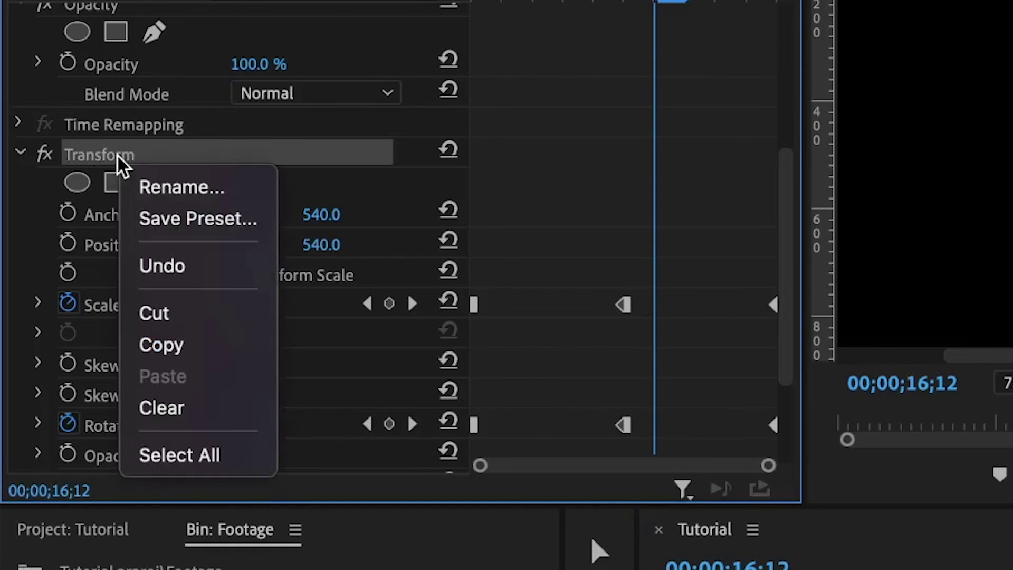
left_click(184, 214)
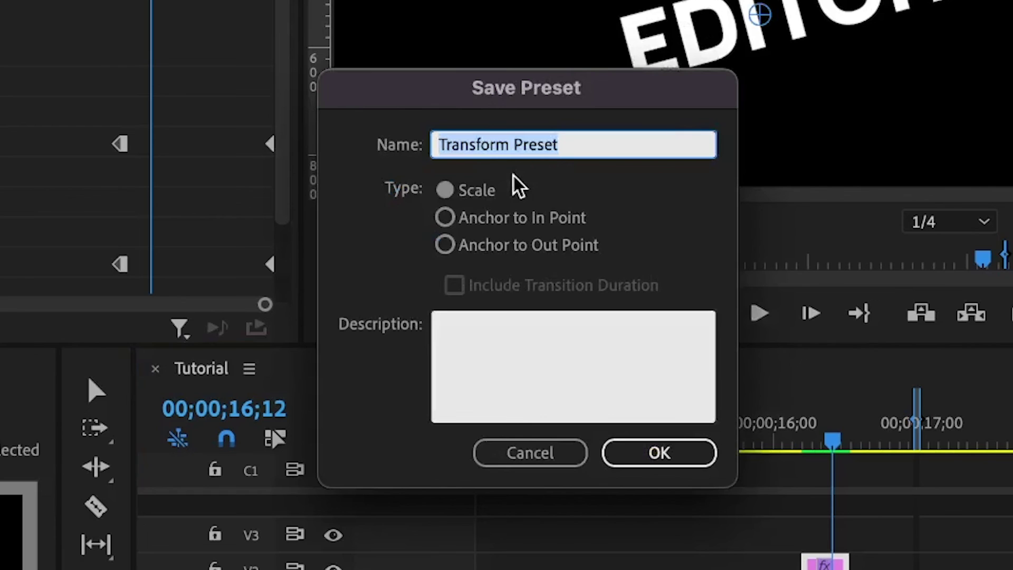
type("scale transition")
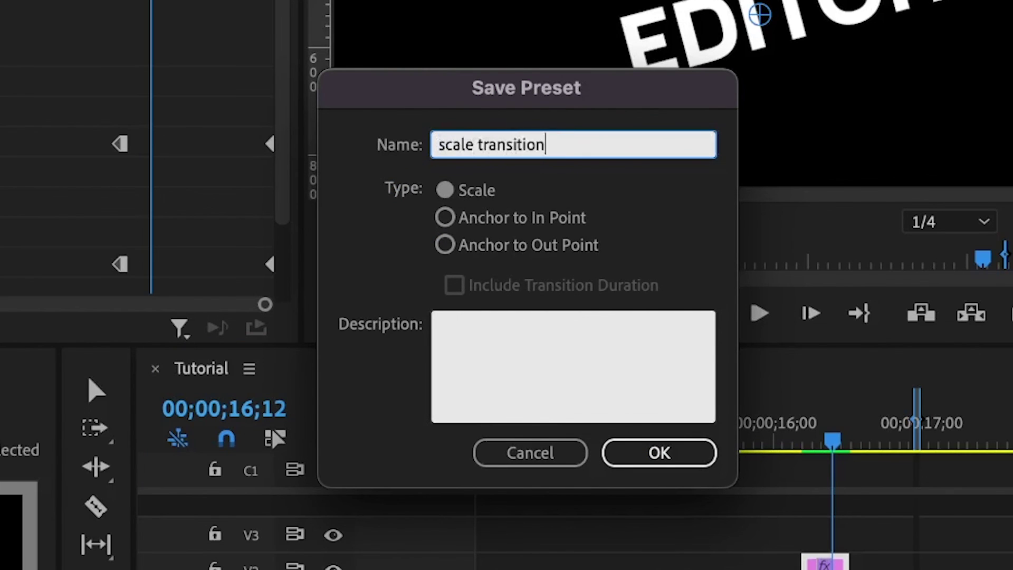
key("Return")
Search the effects for "sca" and choose to export the scale transition preset.
left_click(837, 118)
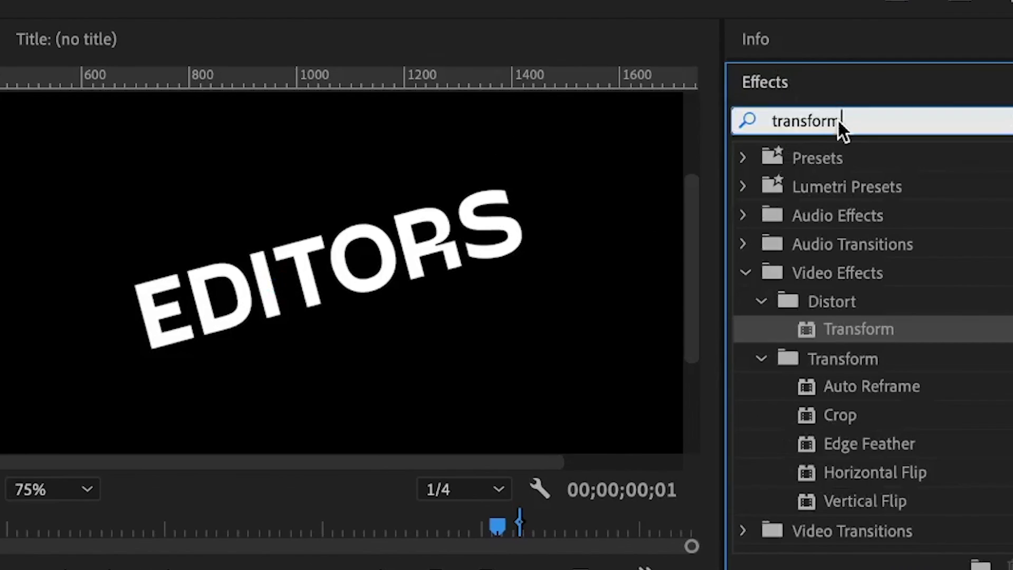
double_click(838, 119)
type("sca")
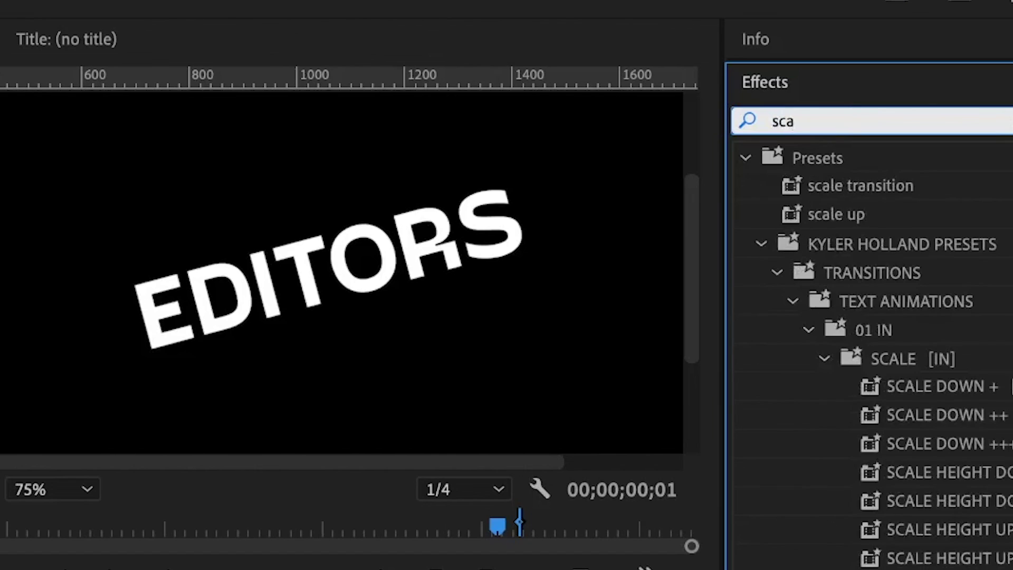
right_click(828, 192)
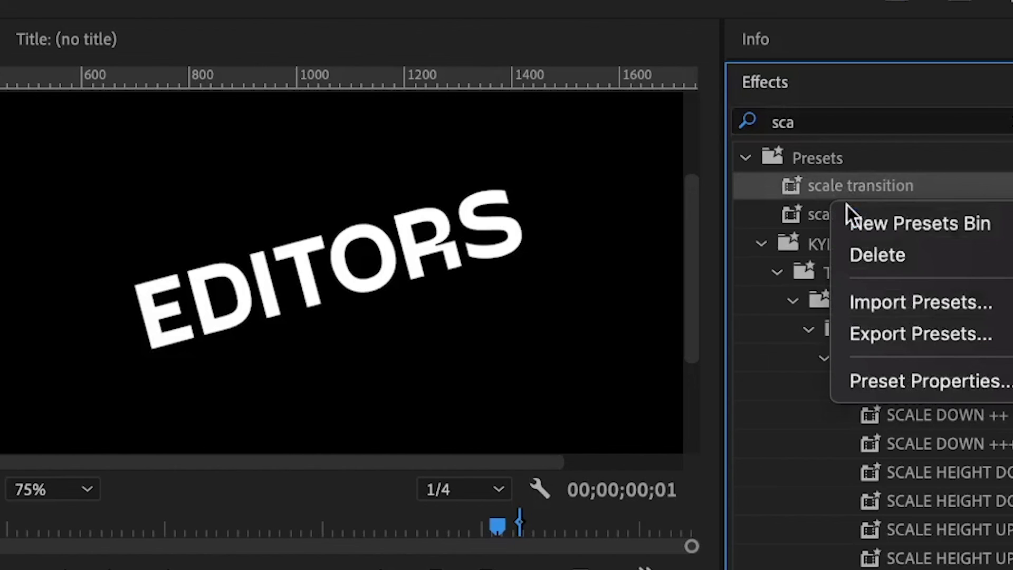
left_click(856, 333)
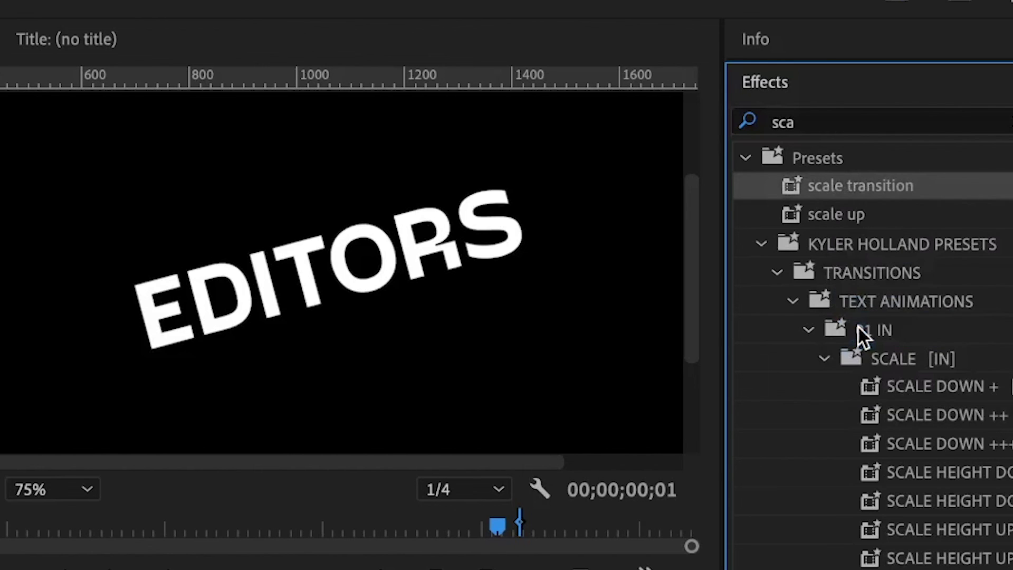